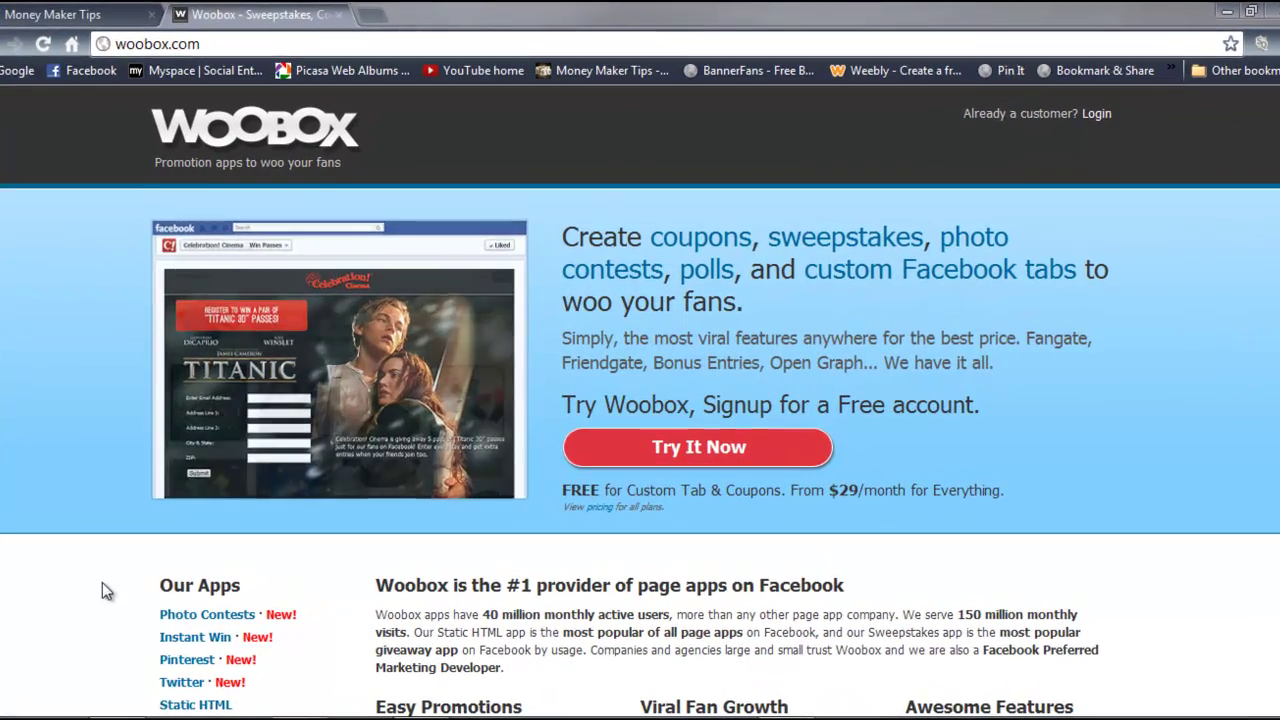
Scroll the woobox.com home page down to the Our Apps list
{"action": "scroll", "coordinate": [98, 480], "scroll_direction": "down", "scroll_amount": 1}
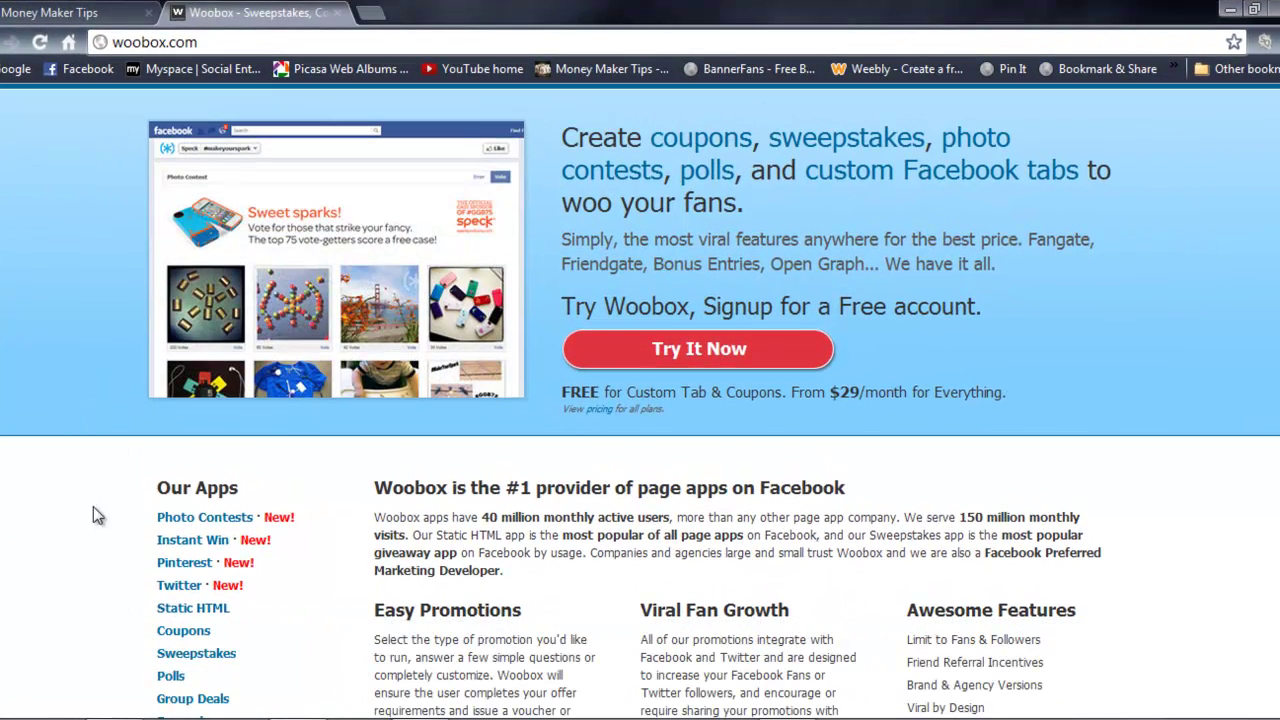
Open Woobox's free Pinterest tab app from the Our Apps list to start its install
{"action": "left_click", "coordinate": [182, 565]}
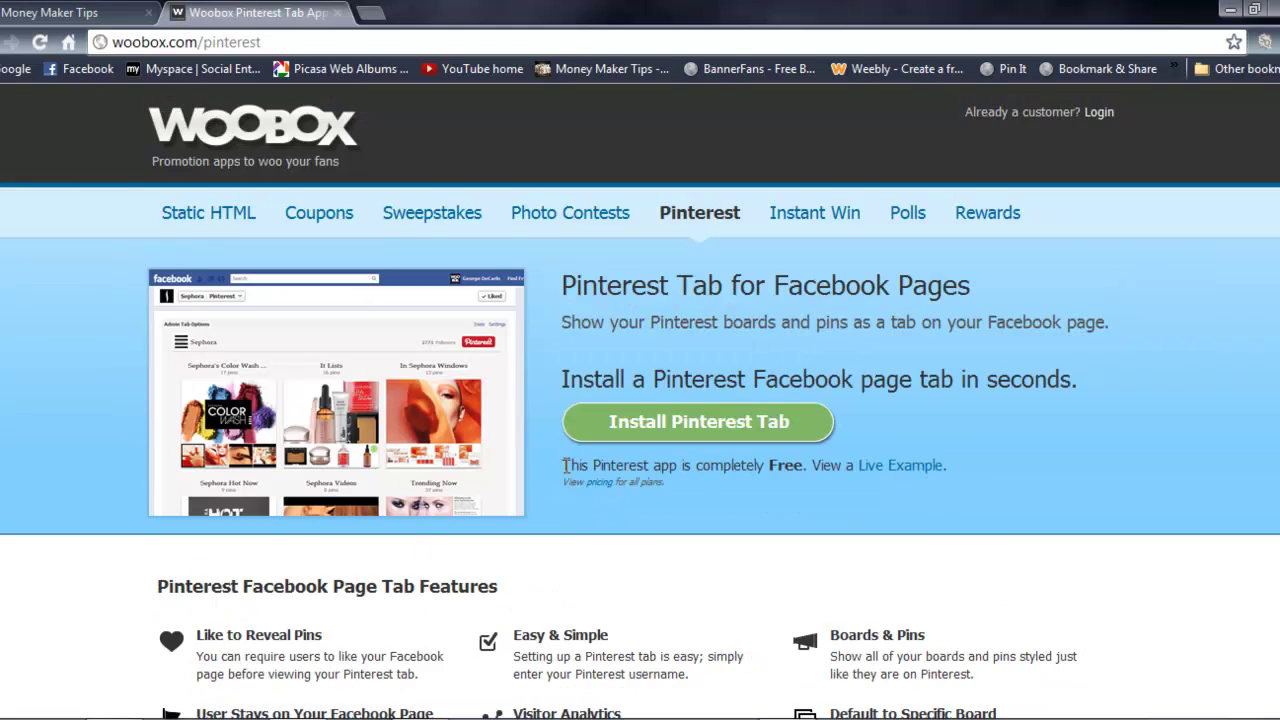
{"action": "left_click_drag", "start_coordinate": [565, 465], "coordinate": [811, 465]}
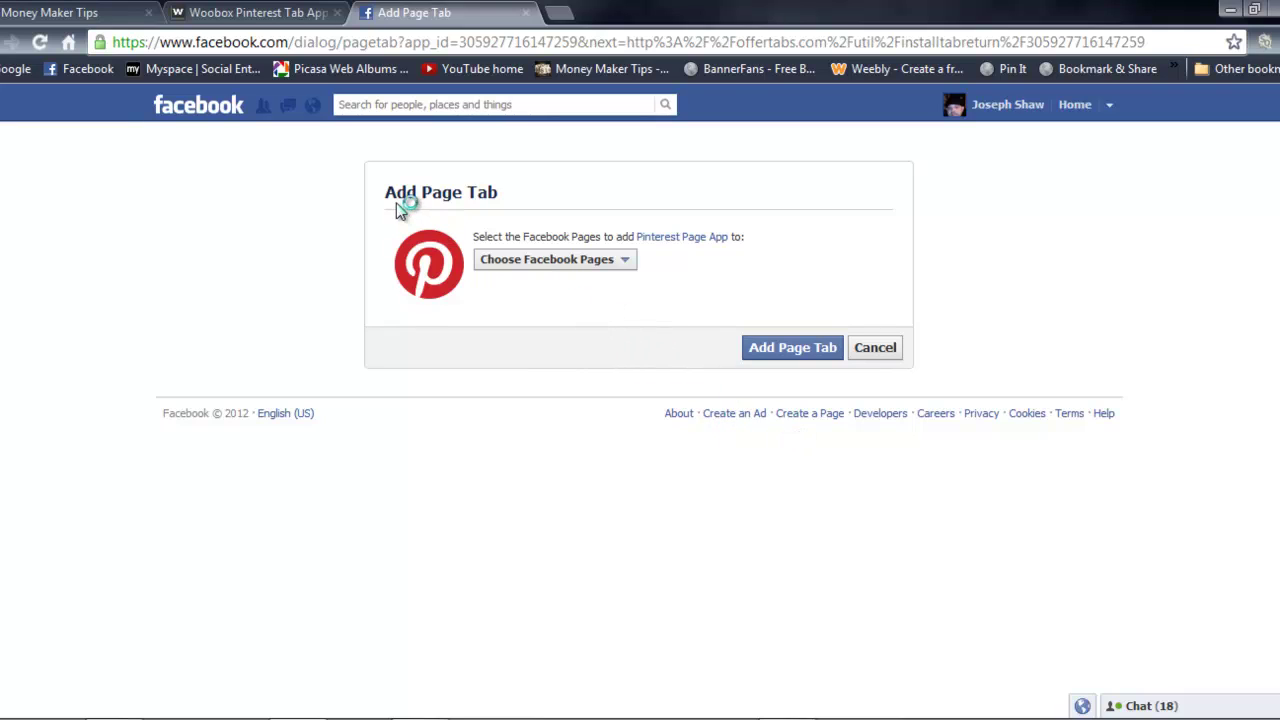
Choose the My Bizz Networks page and add the Pinterest tab to it
{"action": "left_click", "coordinate": [624, 262]}
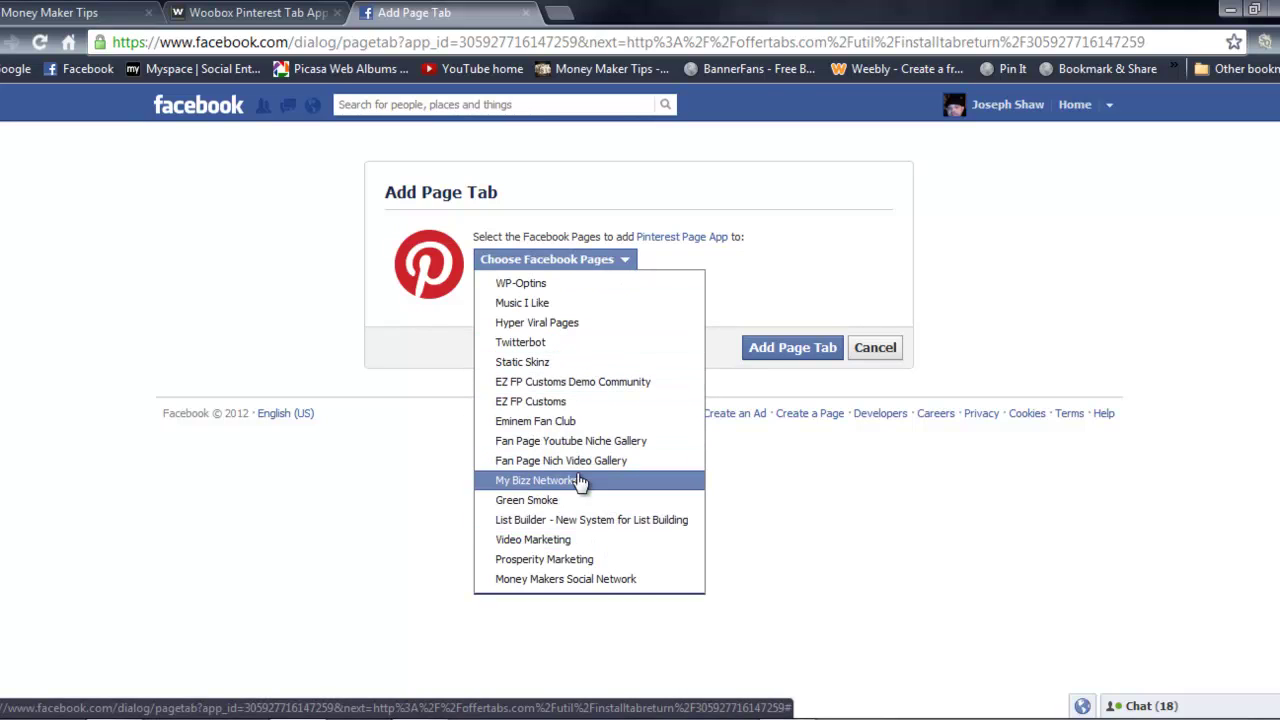
{"action": "left_click", "coordinate": [580, 481]}
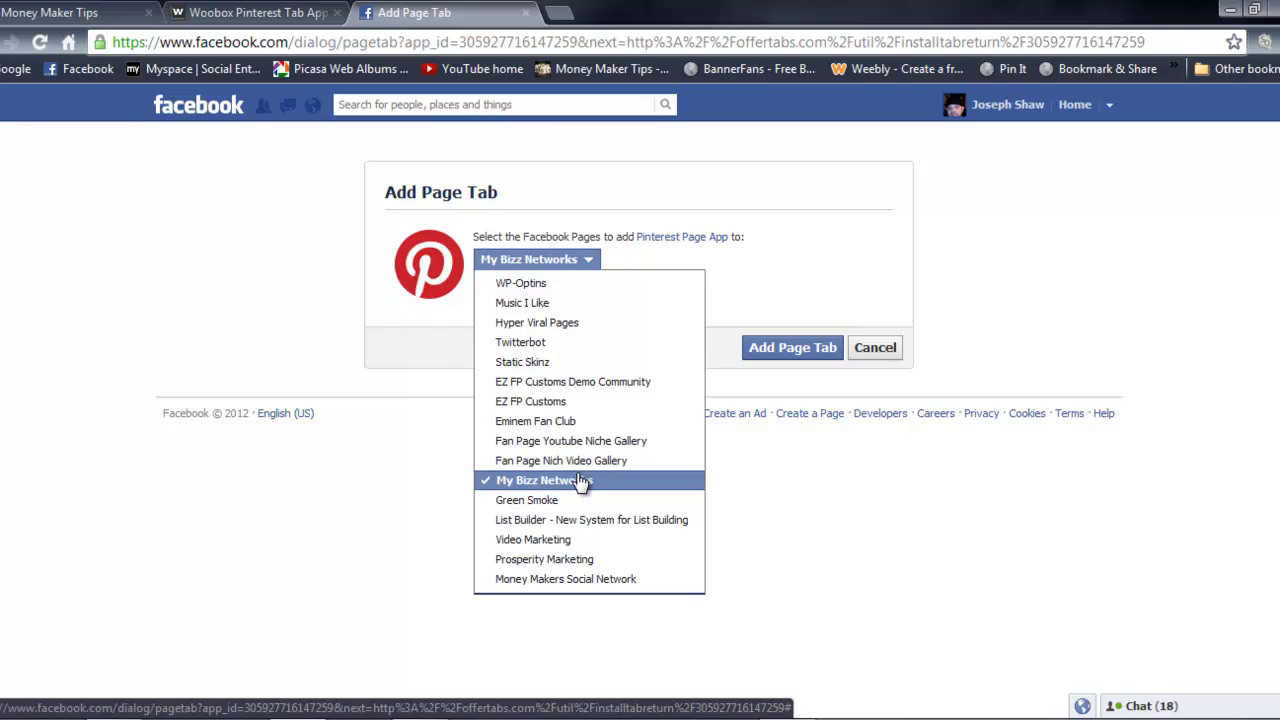
{"action": "left_click", "coordinate": [791, 350]}
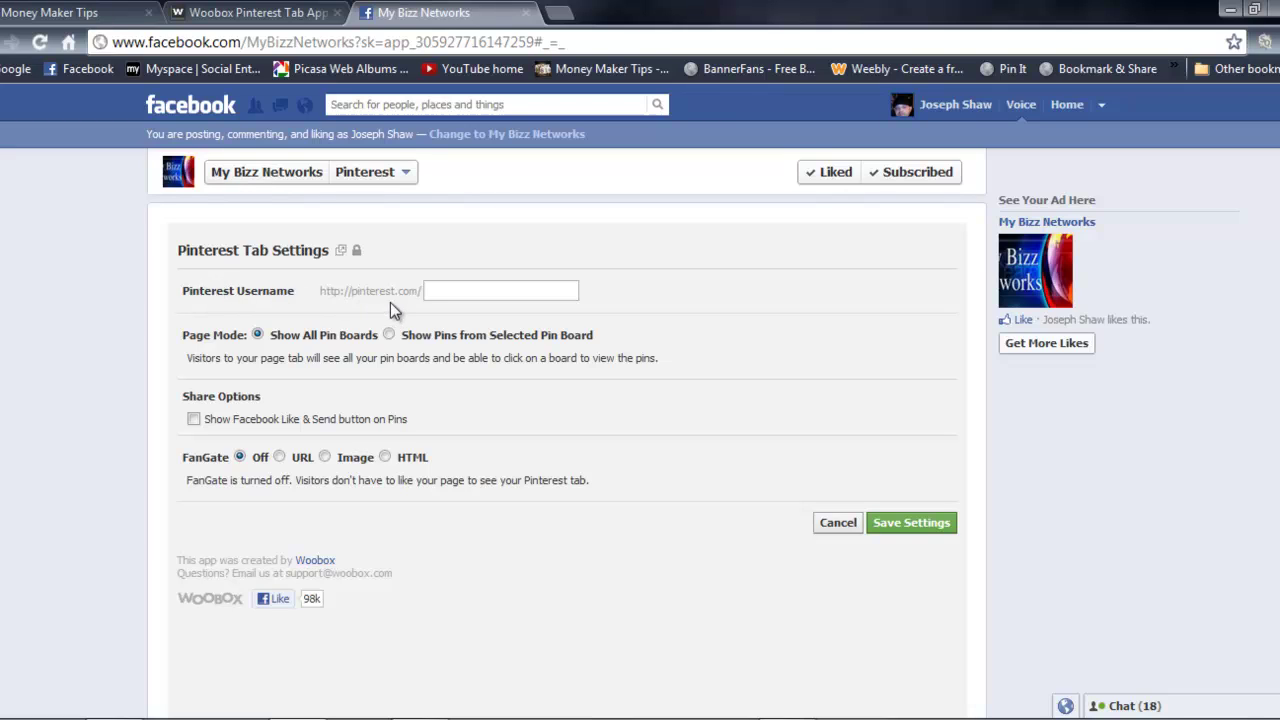
Set Page Mode to Show Pins from Selected Pin Board and move to the Board URL field
{"action": "left_click", "coordinate": [430, 291]}
{"action": "left_click", "coordinate": [389, 335]}
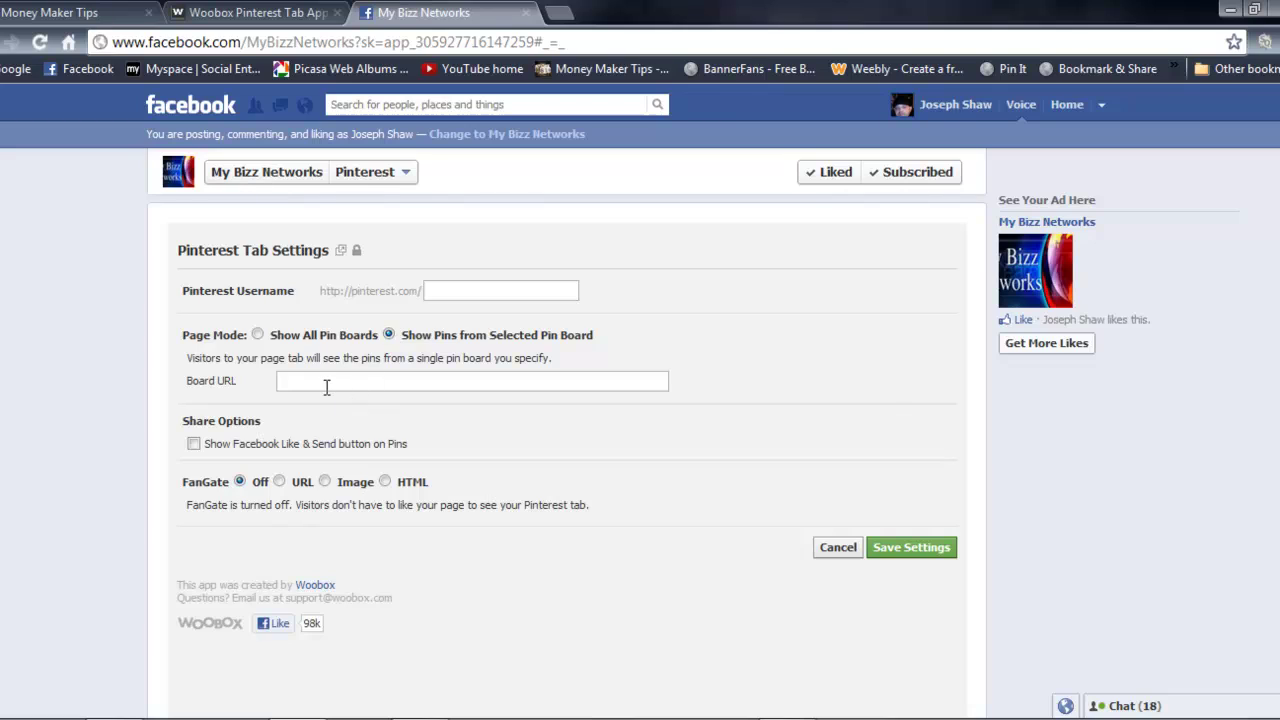
{"action": "left_click", "coordinate": [326, 386]}
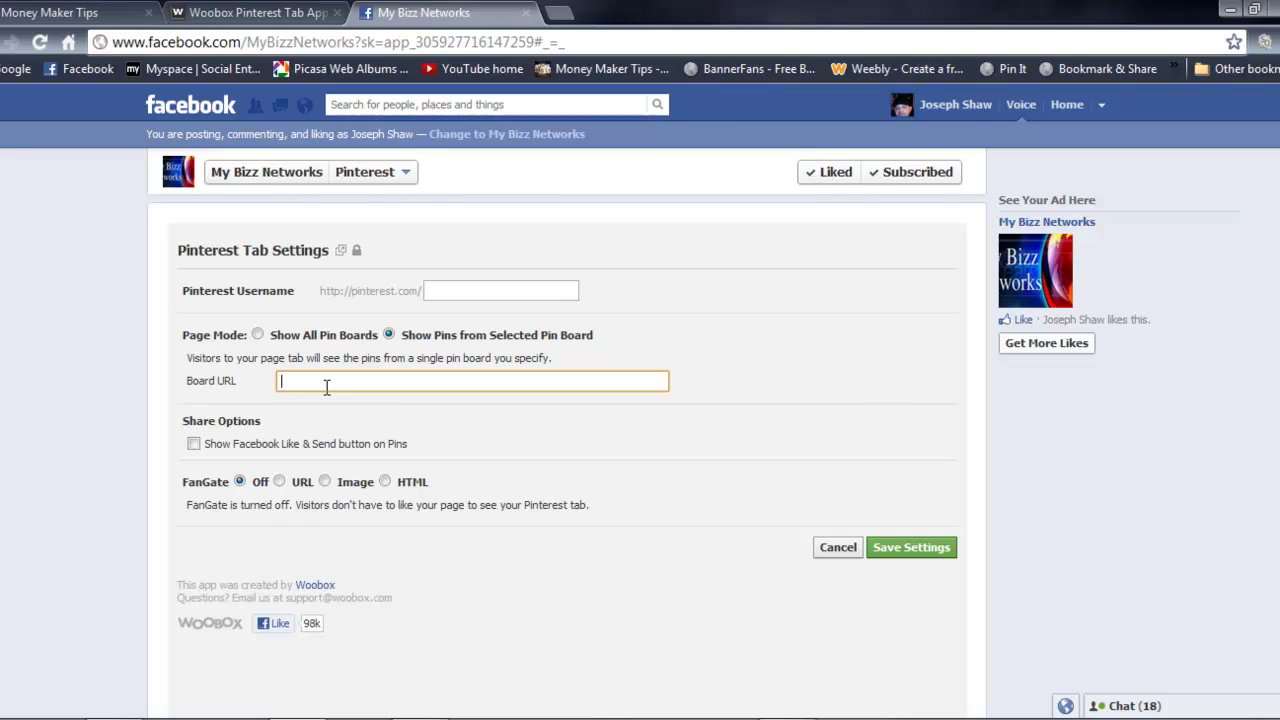
Enable Like & Send buttons on pins, try FanGate URL, Image and HTML, then leave FanGate Off
{"action": "scroll", "coordinate": [344, 416], "scroll_direction": "down", "scroll_amount": 1}
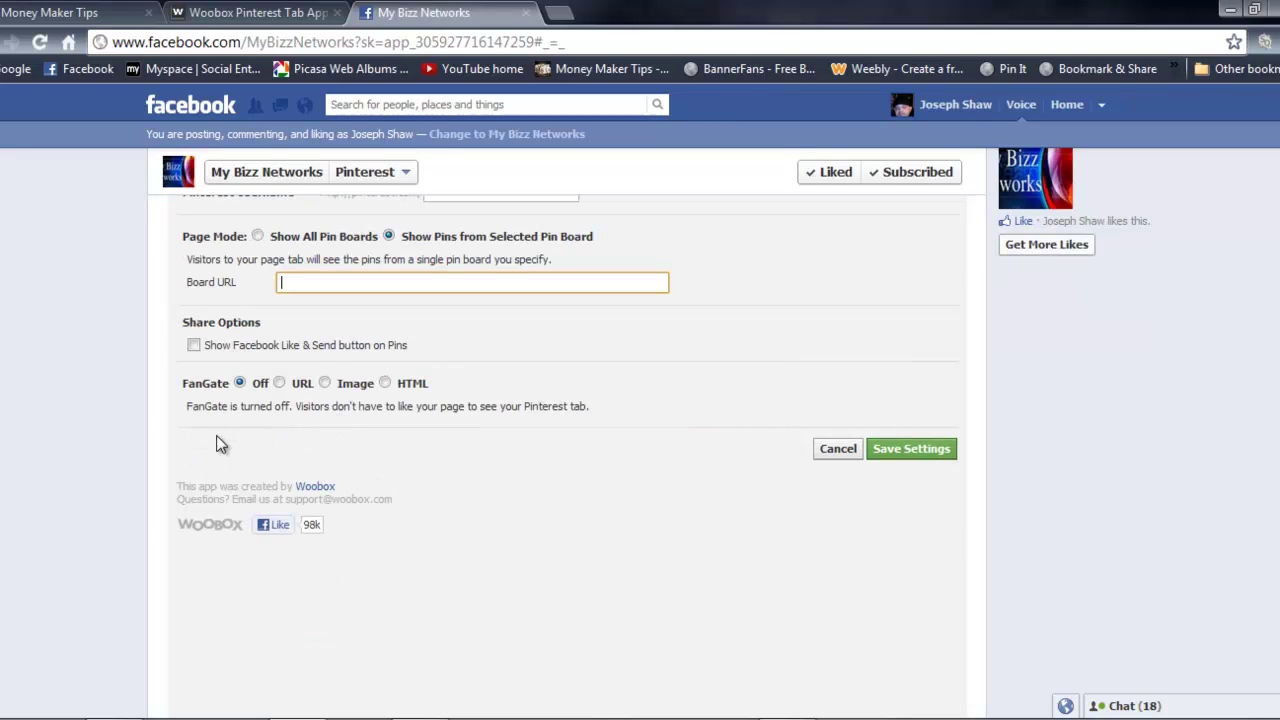
{"action": "left_click", "coordinate": [194, 346]}
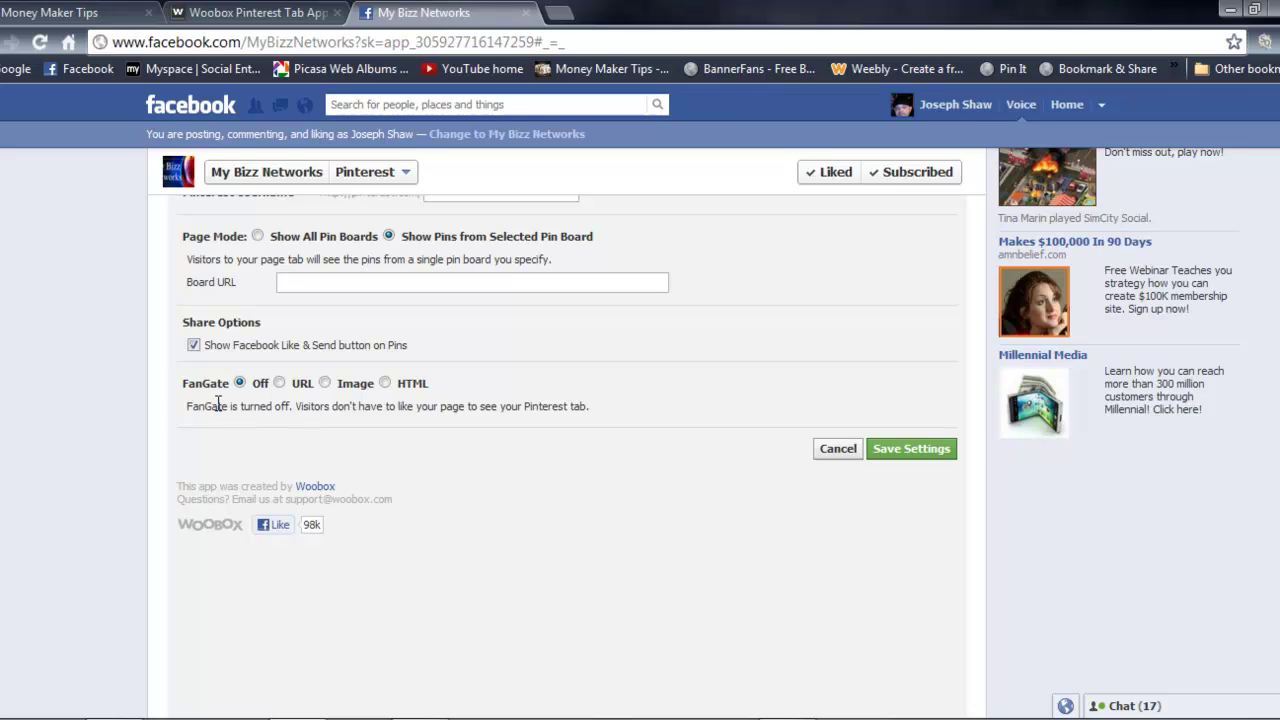
{"action": "left_click", "coordinate": [279, 383]}
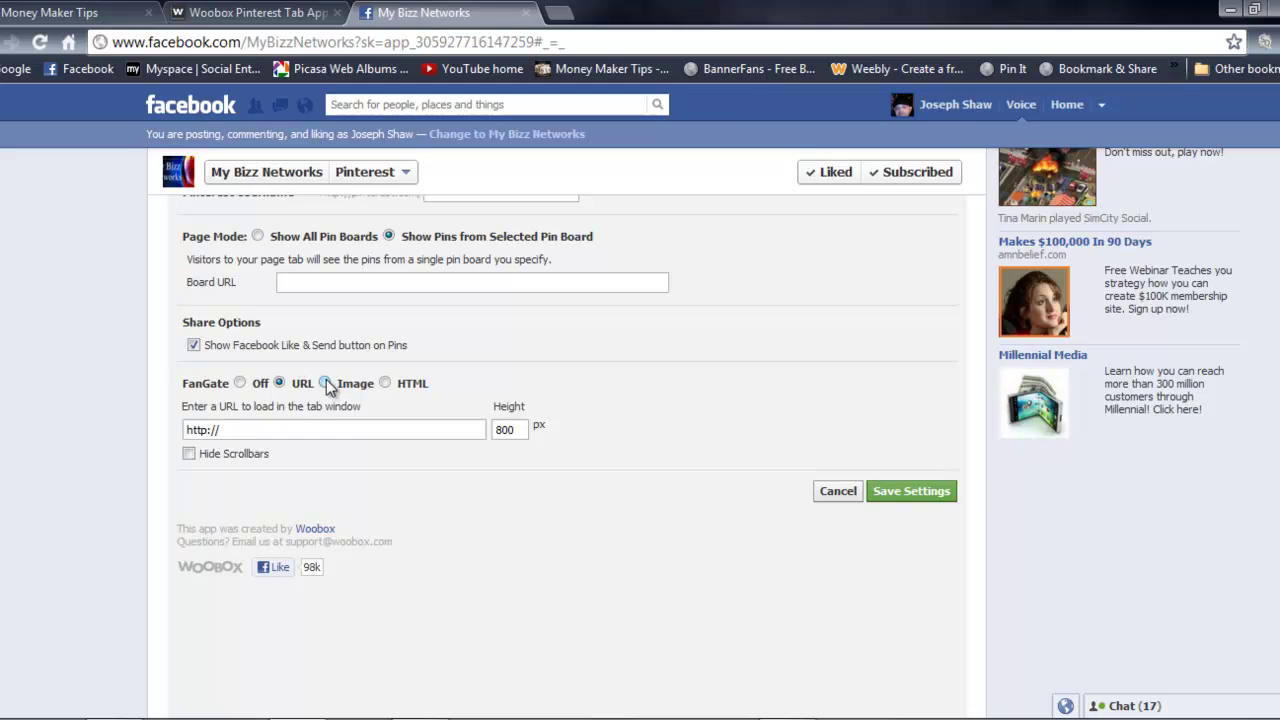
{"action": "left_click", "coordinate": [325, 383]}
{"action": "left_click", "coordinate": [384, 384]}
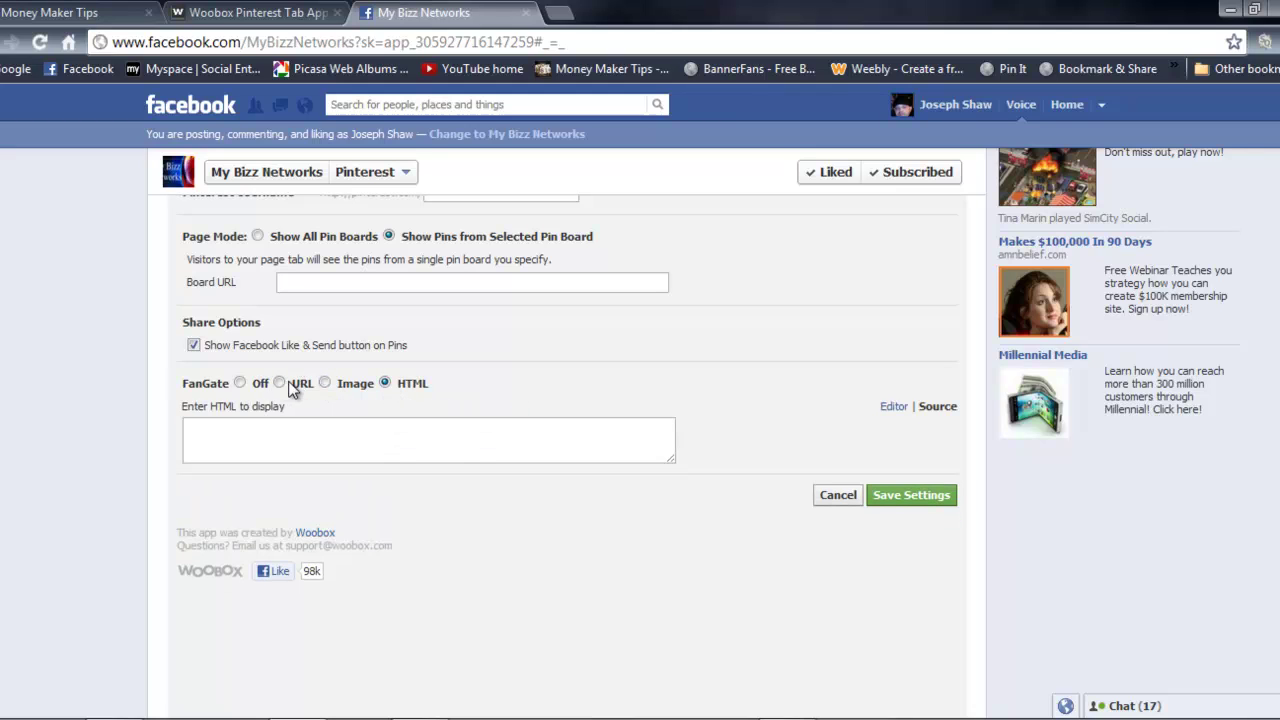
{"action": "left_click", "coordinate": [240, 383]}
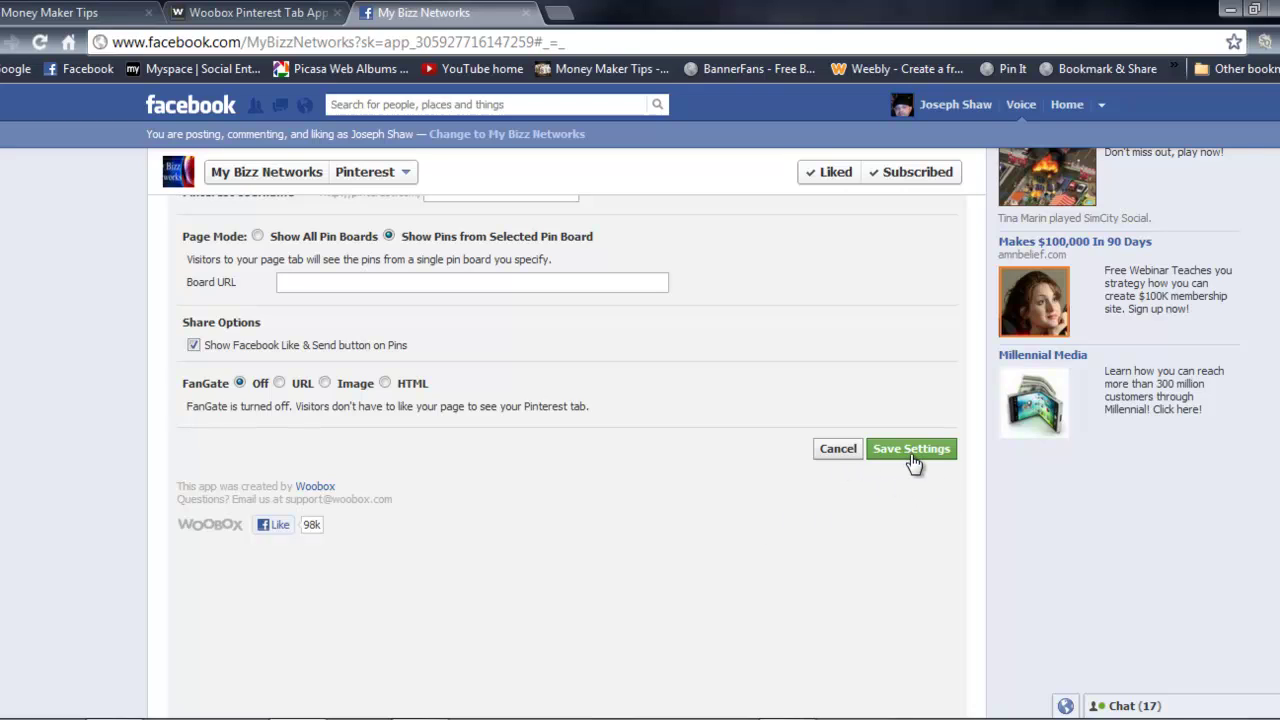
Go to the Money Maker Tips page and open its Pinterest app tile
{"action": "left_click", "coordinate": [85, 15]}
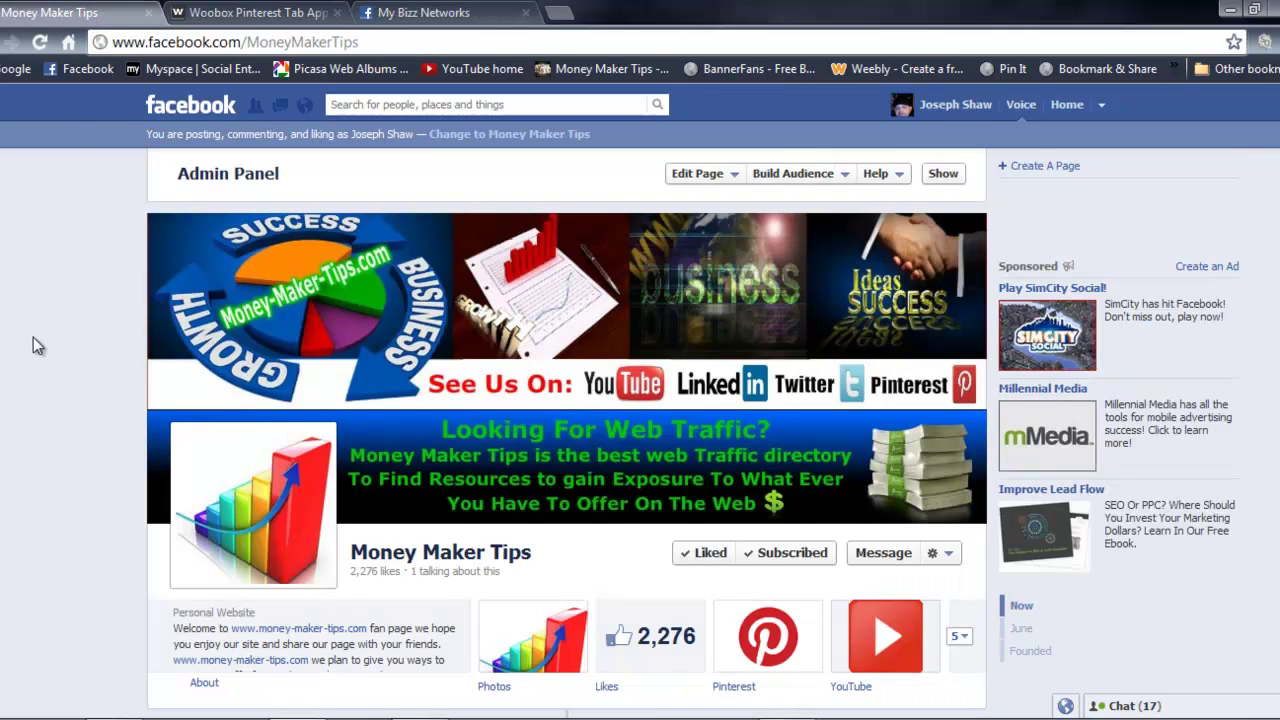
{"action": "scroll", "coordinate": [33, 337], "scroll_direction": "down", "scroll_amount": 3}
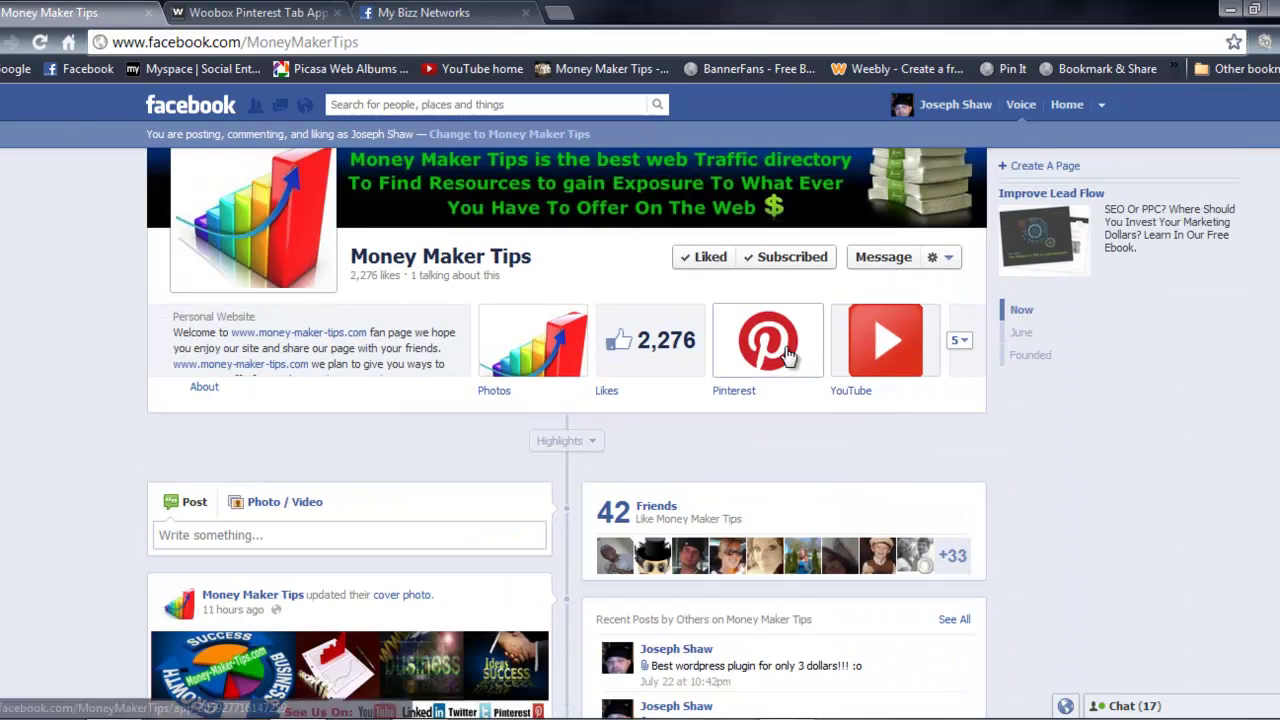
{"action": "left_click", "coordinate": [960, 345]}
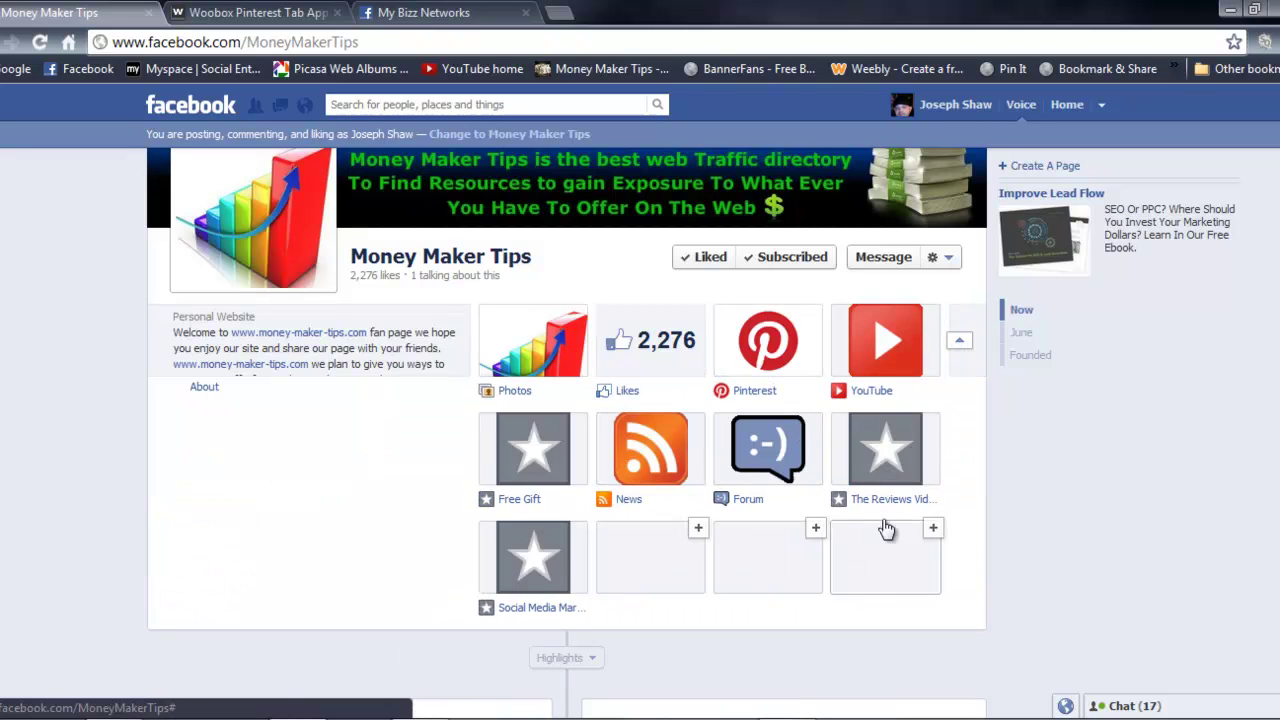
{"action": "left_click", "coordinate": [963, 347]}
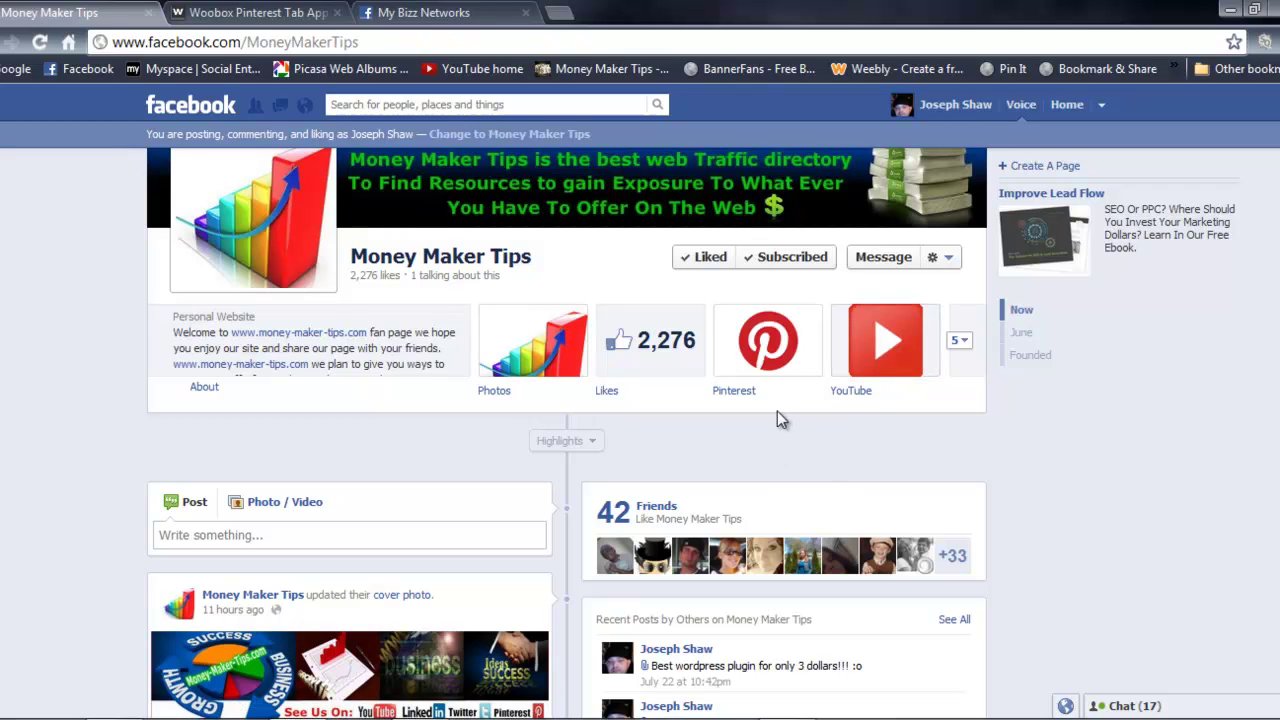
{"action": "left_click", "coordinate": [769, 362]}
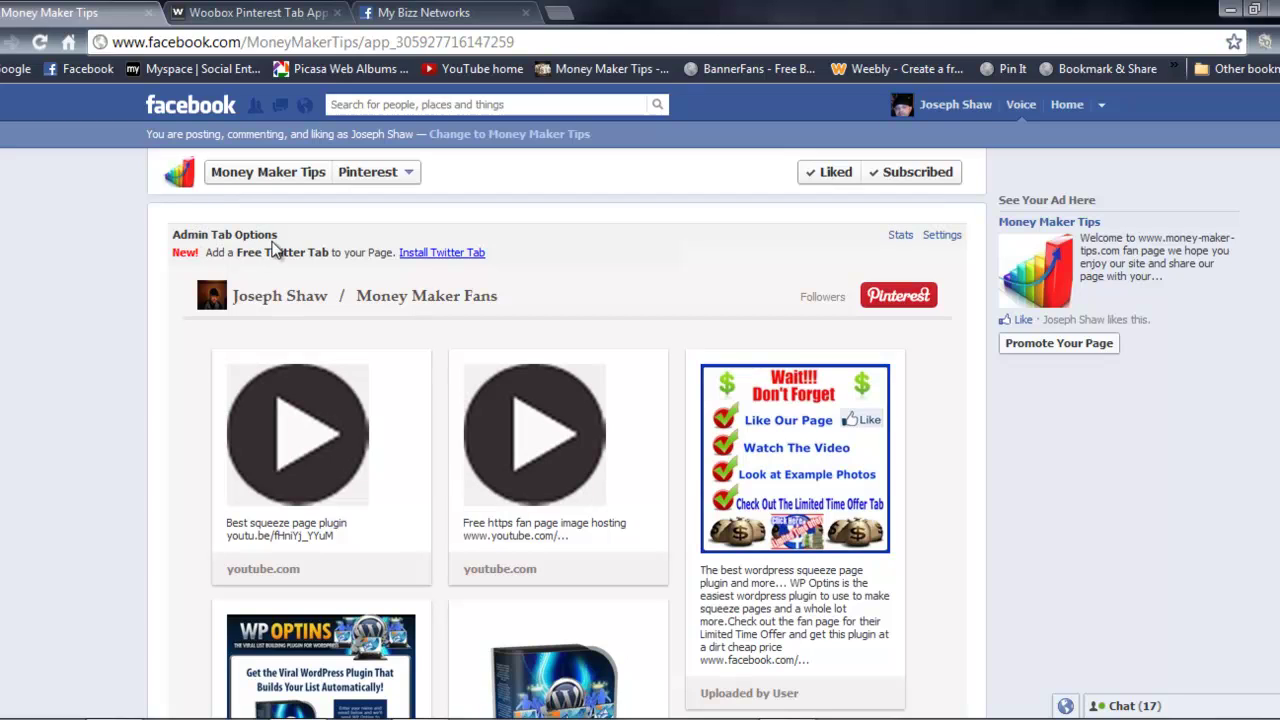
Check the Pinterest tab's stats (zero views, visits, likes), then switch back to the Pinterest tab
{"action": "left_click", "coordinate": [899, 240]}
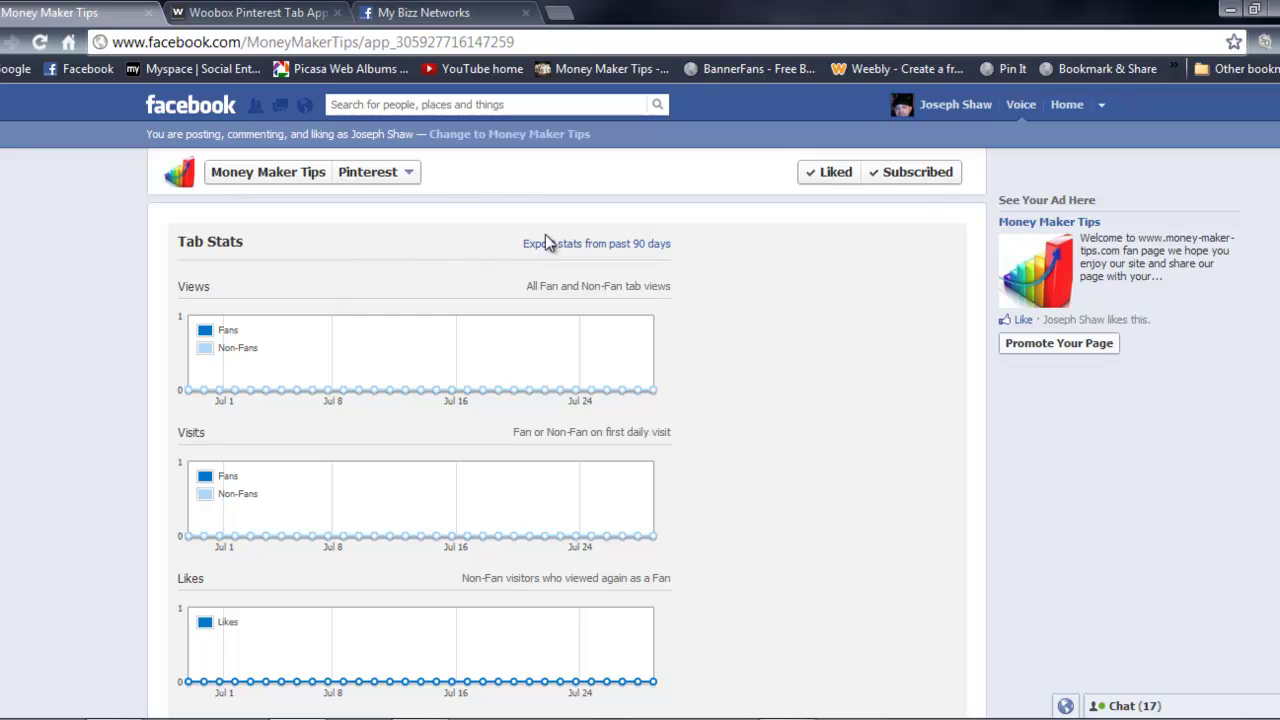
{"action": "left_click", "coordinate": [384, 176]}
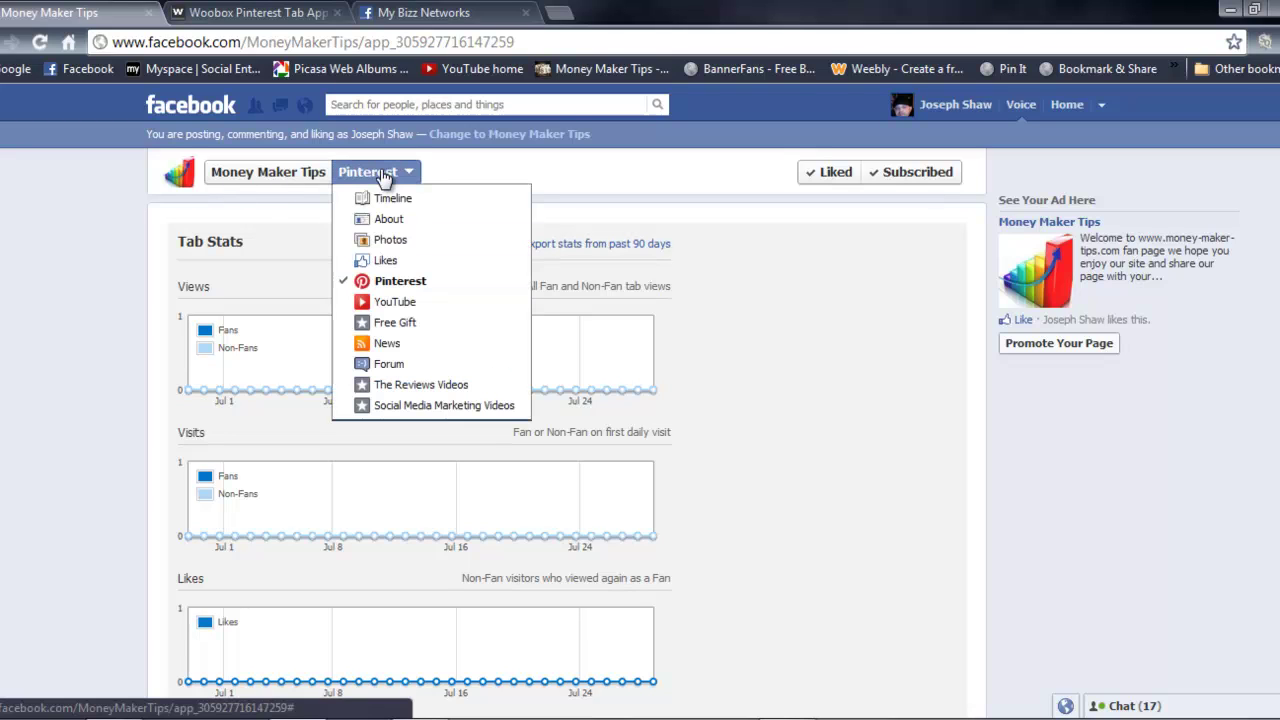
{"action": "left_click", "coordinate": [410, 281]}
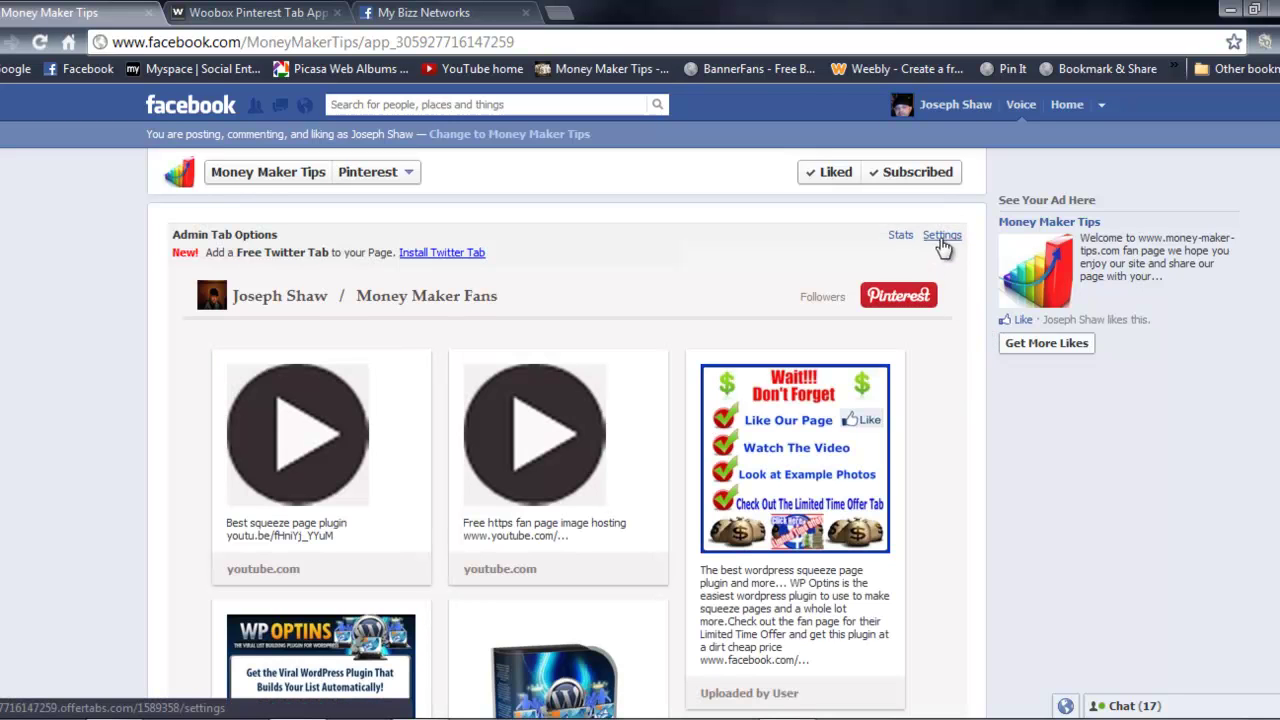
Open the Pinterest Tab Settings to review the money-maker-fans board URL and FanGate Off
{"action": "left_click", "coordinate": [941, 238]}
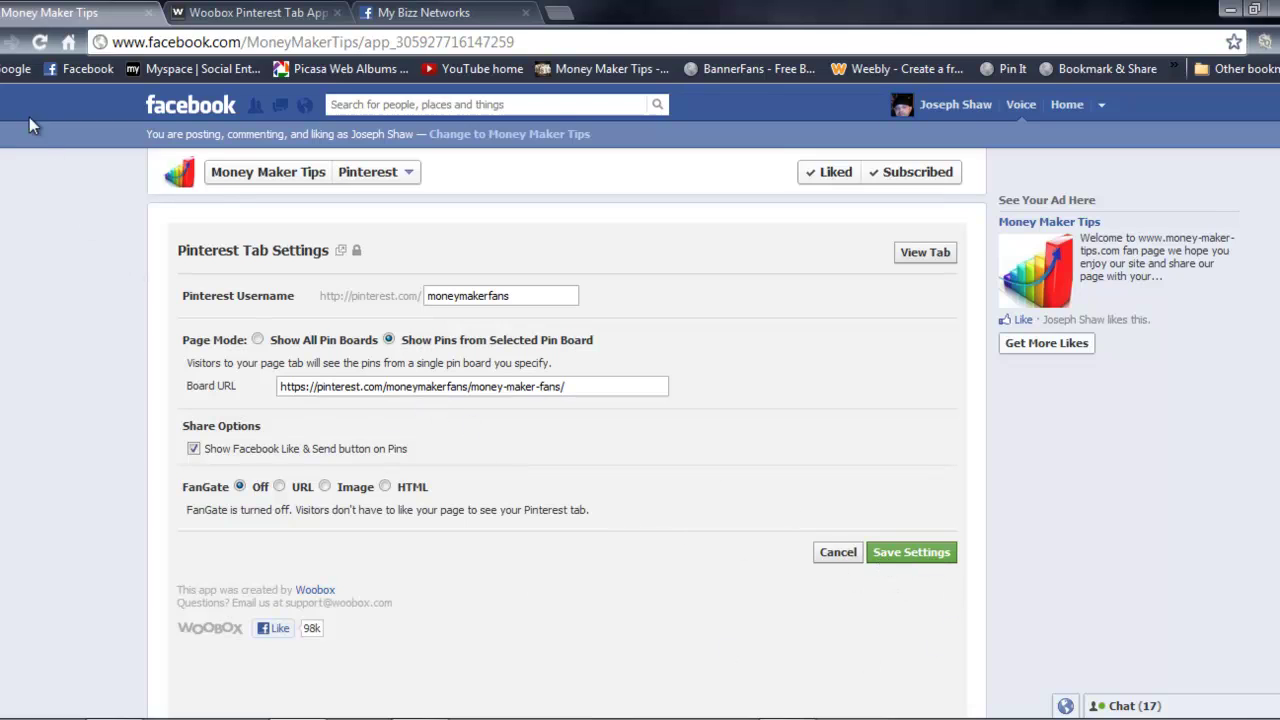
Return to the live Pinterest tab and scroll through the Money Maker Fans pins
{"action": "left_click", "coordinate": [919, 254]}
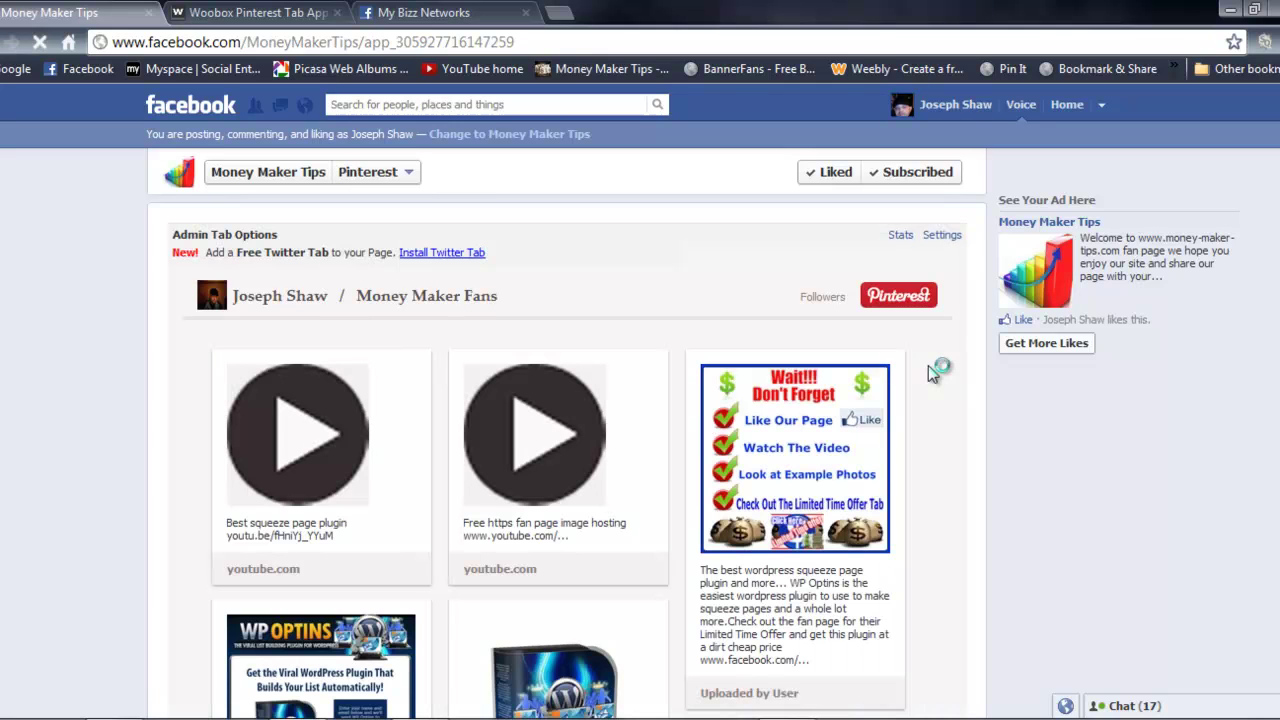
{"action": "scroll", "coordinate": [145, 395], "scroll_direction": "down", "scroll_amount": 1}
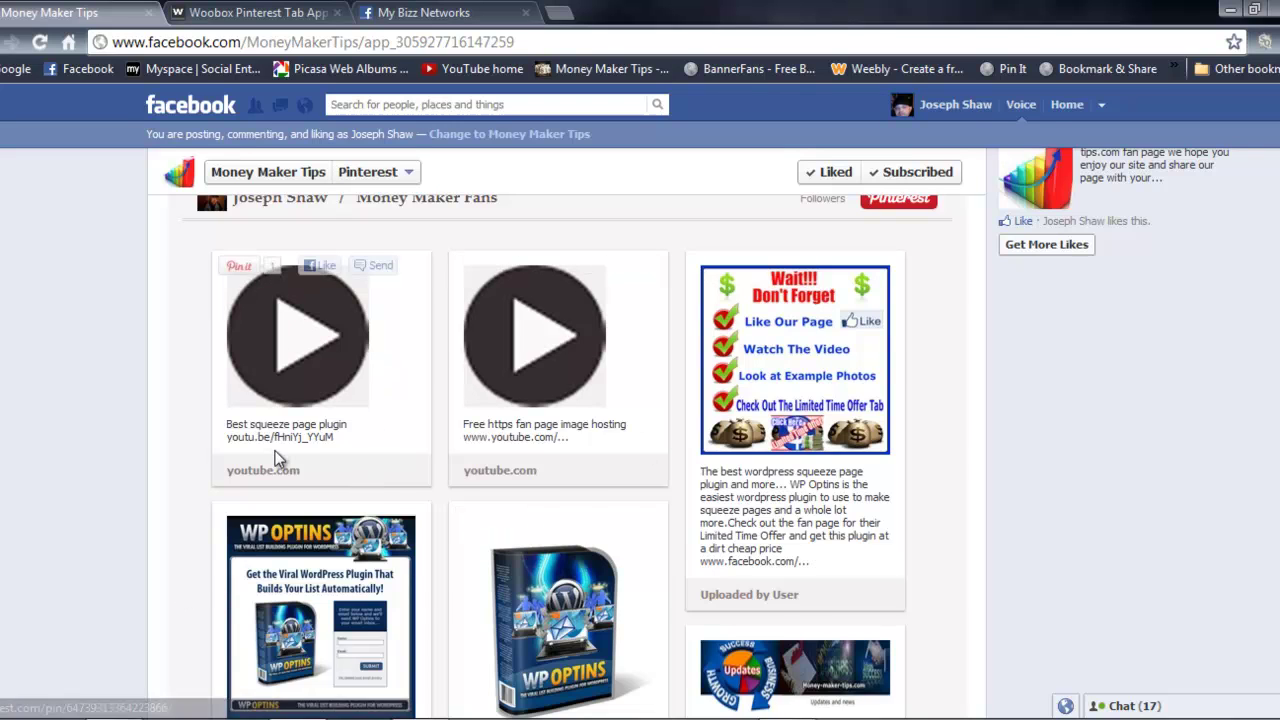
{"action": "scroll", "coordinate": [277, 458], "scroll_direction": "up", "scroll_amount": 1}
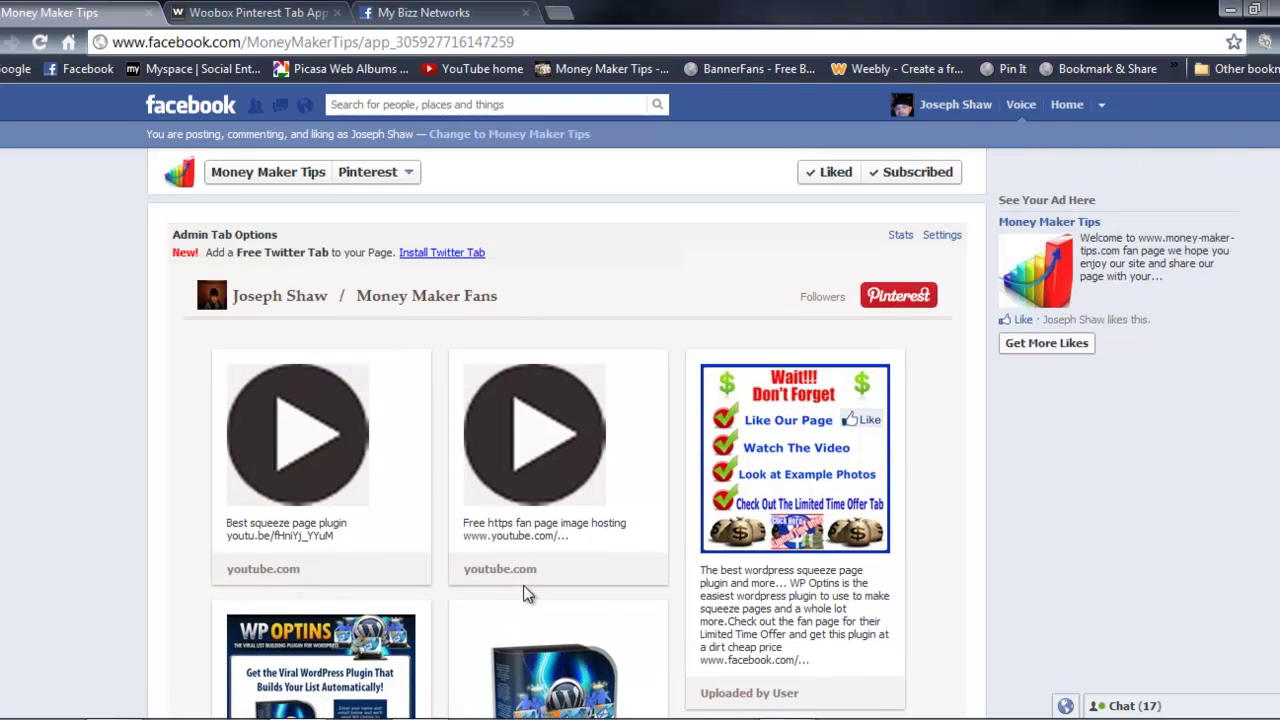
{"action": "scroll", "coordinate": [527, 593], "scroll_direction": "down", "scroll_amount": 2}
{"action": "scroll", "coordinate": [523, 523], "scroll_direction": "up", "scroll_amount": 2}
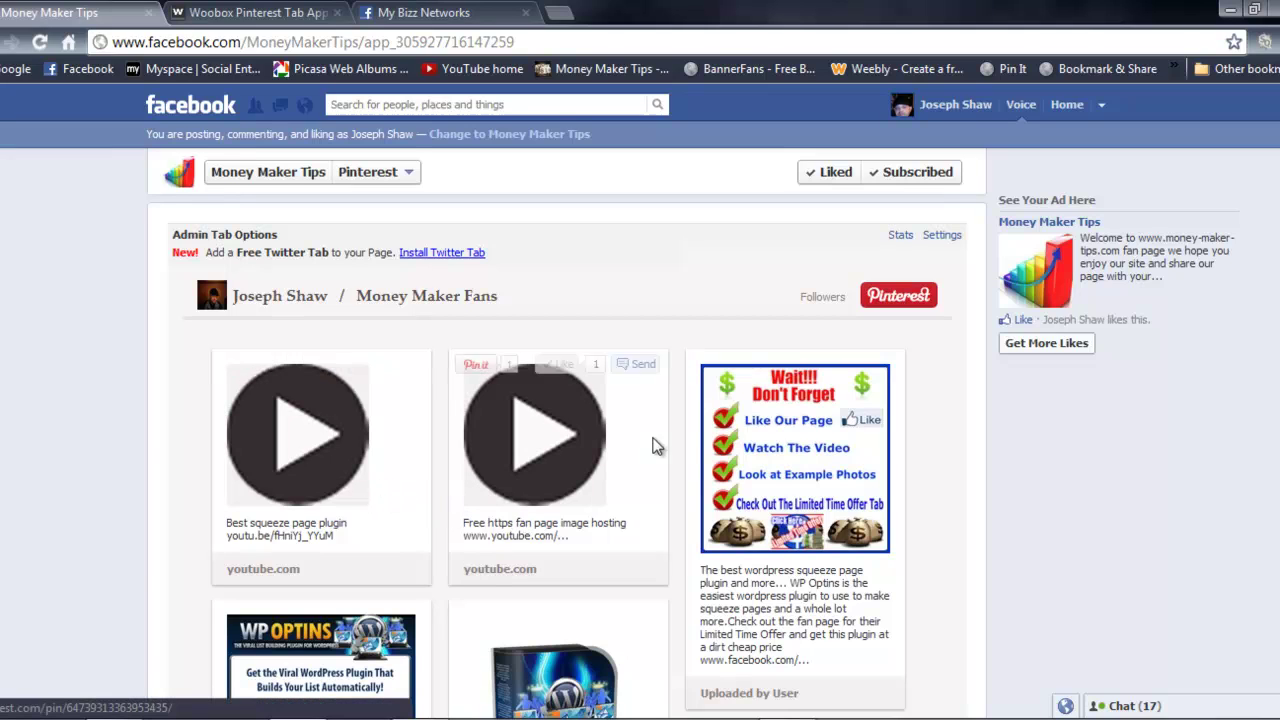
{"action": "scroll", "coordinate": [714, 572], "scroll_direction": "down", "scroll_amount": 2}
{"action": "scroll", "coordinate": [640, 610], "scroll_direction": "down", "scroll_amount": 1}
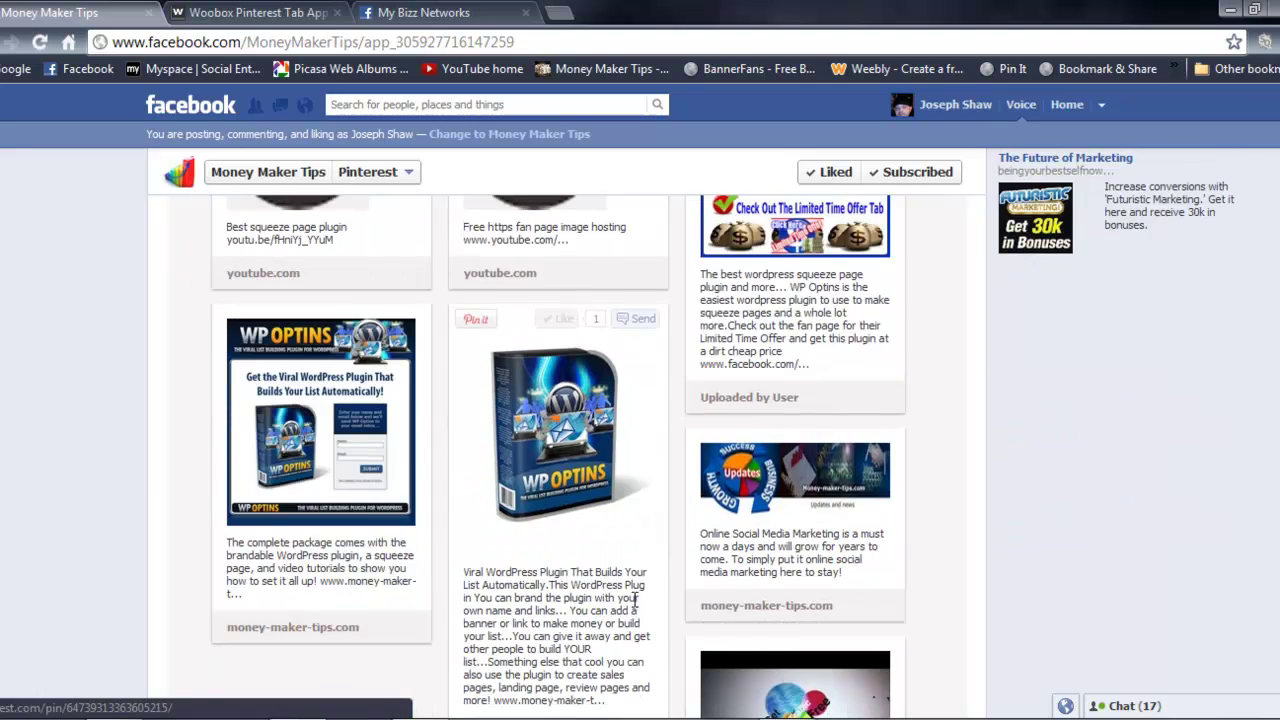
{"action": "scroll", "coordinate": [635, 598], "scroll_direction": "up", "scroll_amount": 2}
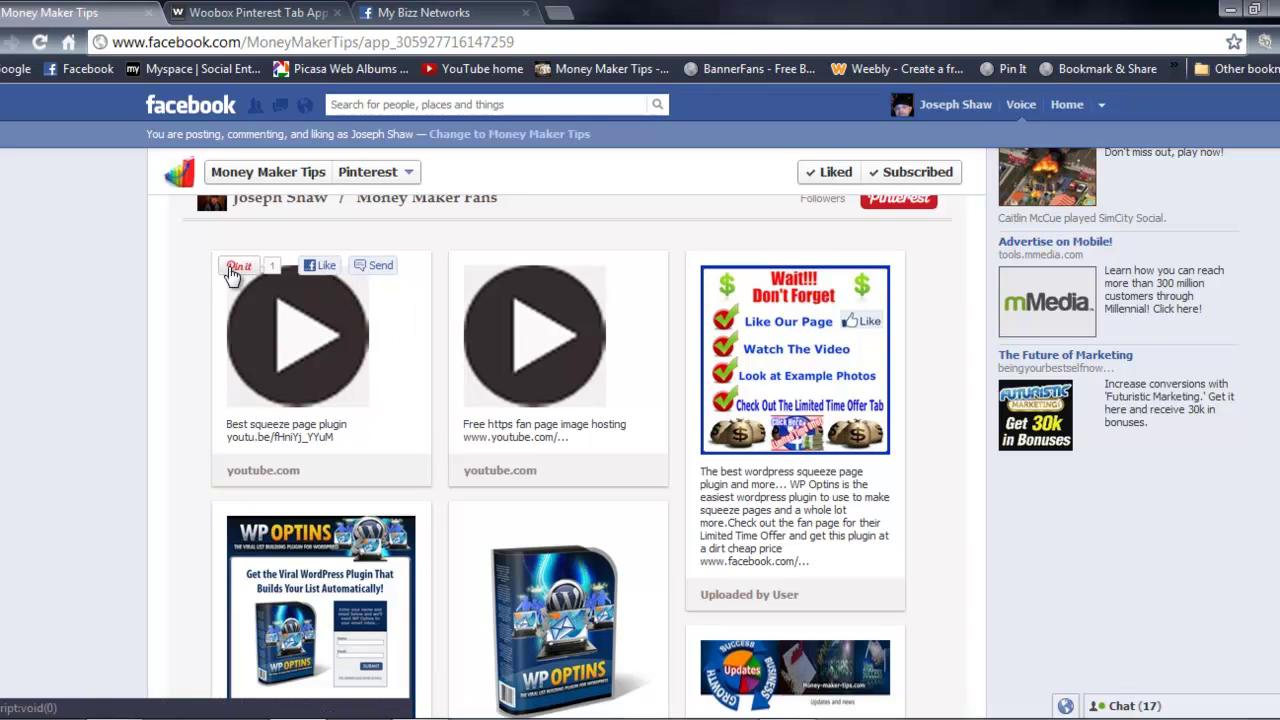
Open Send on the first pin, then cancel without sending
{"action": "left_click", "coordinate": [381, 268]}
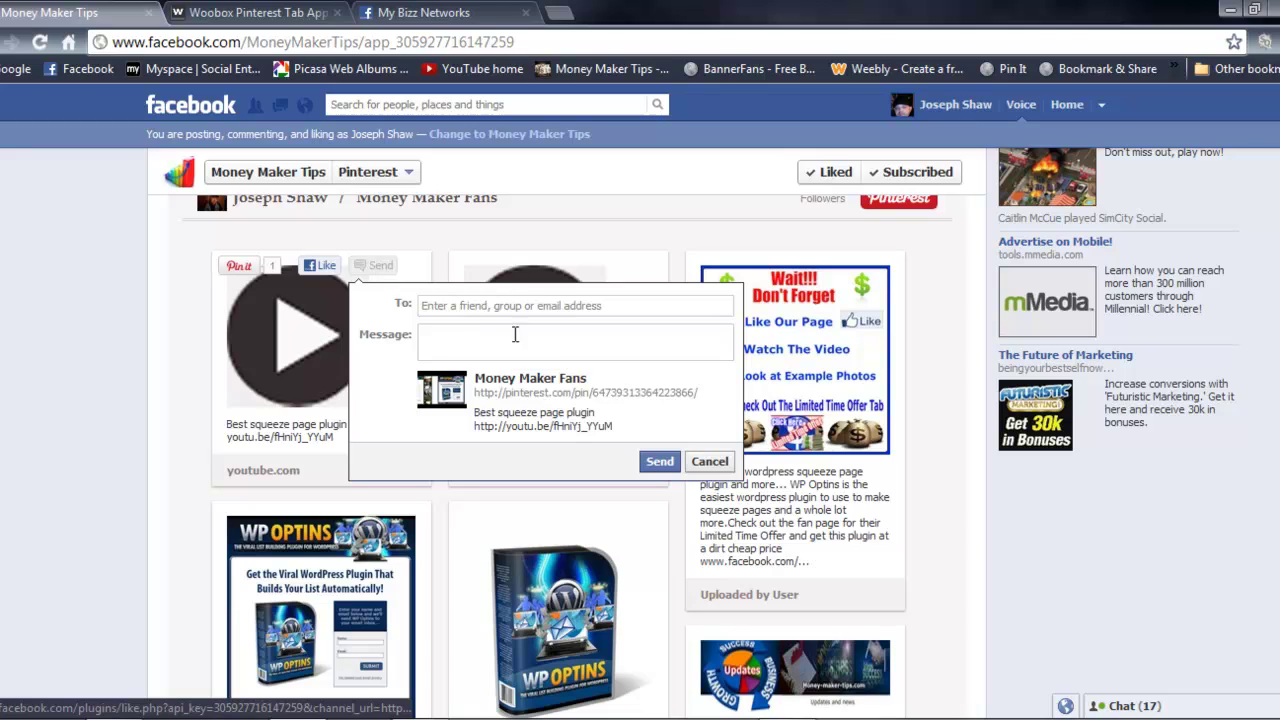
{"action": "left_click", "coordinate": [710, 462]}
{"action": "scroll", "coordinate": [220, 470], "scroll_direction": "up", "scroll_amount": 1}
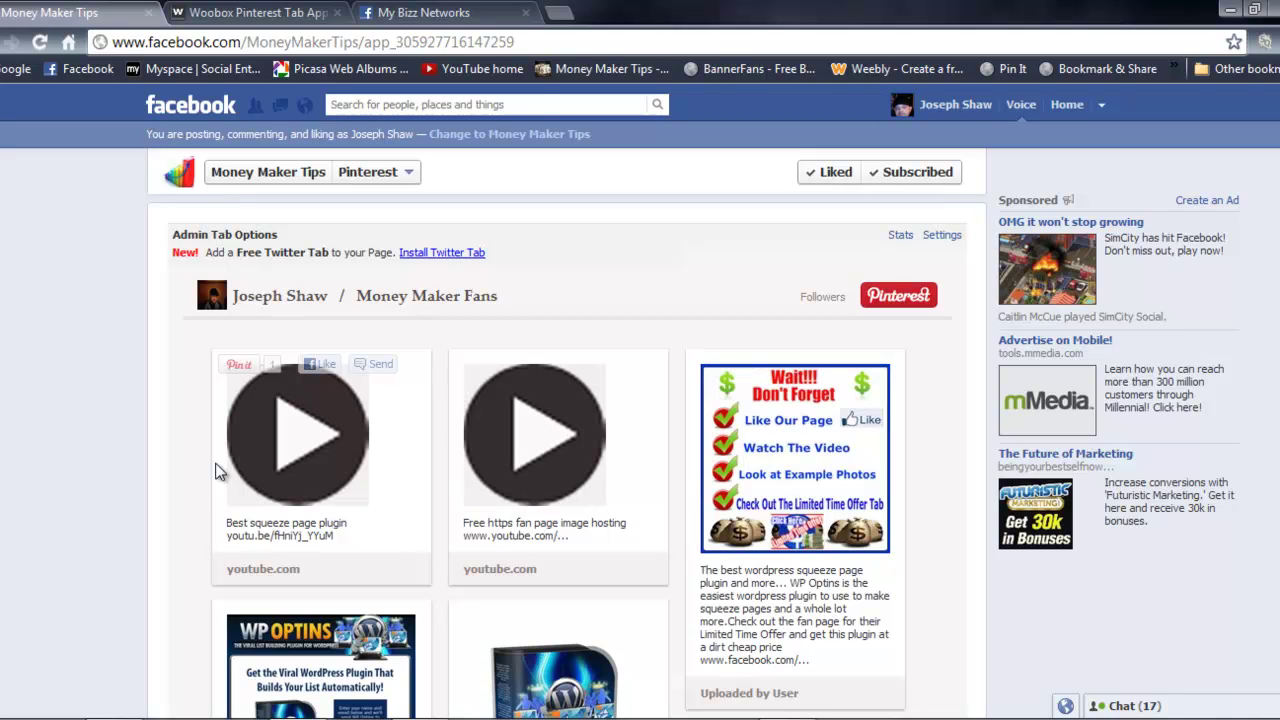
From the Woobox Pinterest page, open Sephora's live example Pinterest tab and scroll into it
{"action": "left_click", "coordinate": [258, 13]}
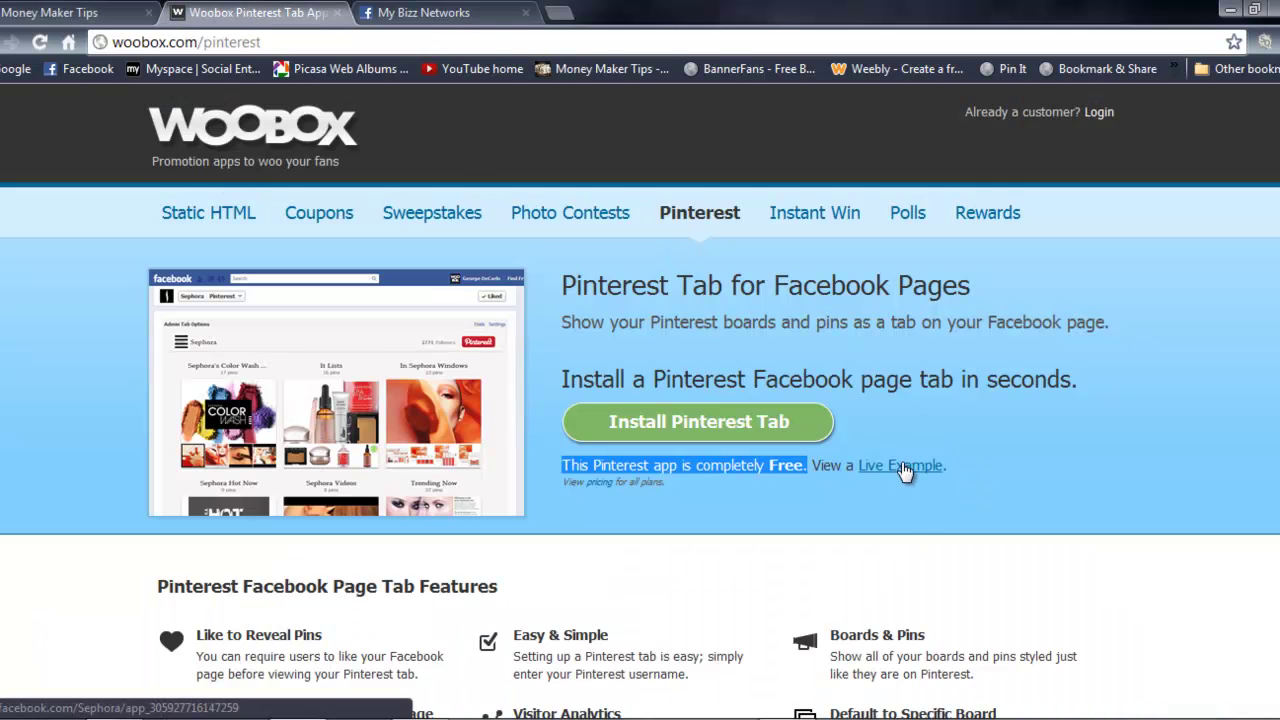
{"action": "left_click", "coordinate": [903, 470]}
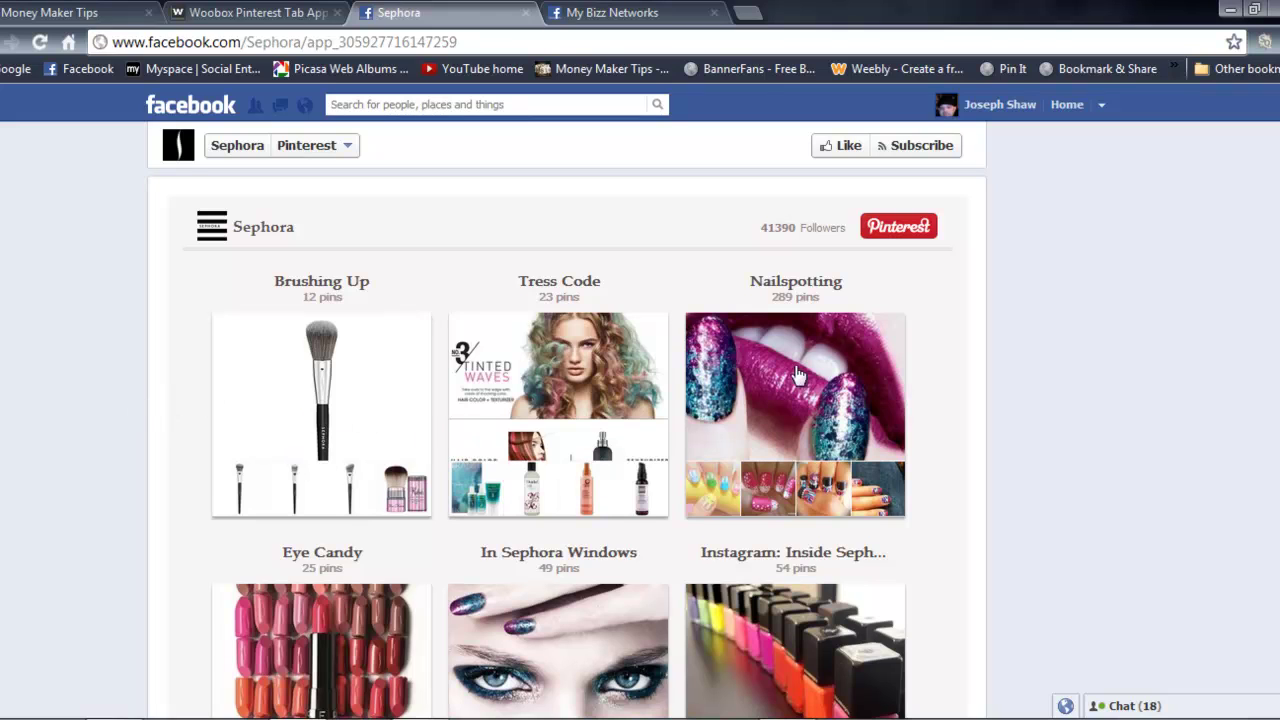
{"action": "scroll", "coordinate": [805, 378], "scroll_direction": "down", "scroll_amount": 2}
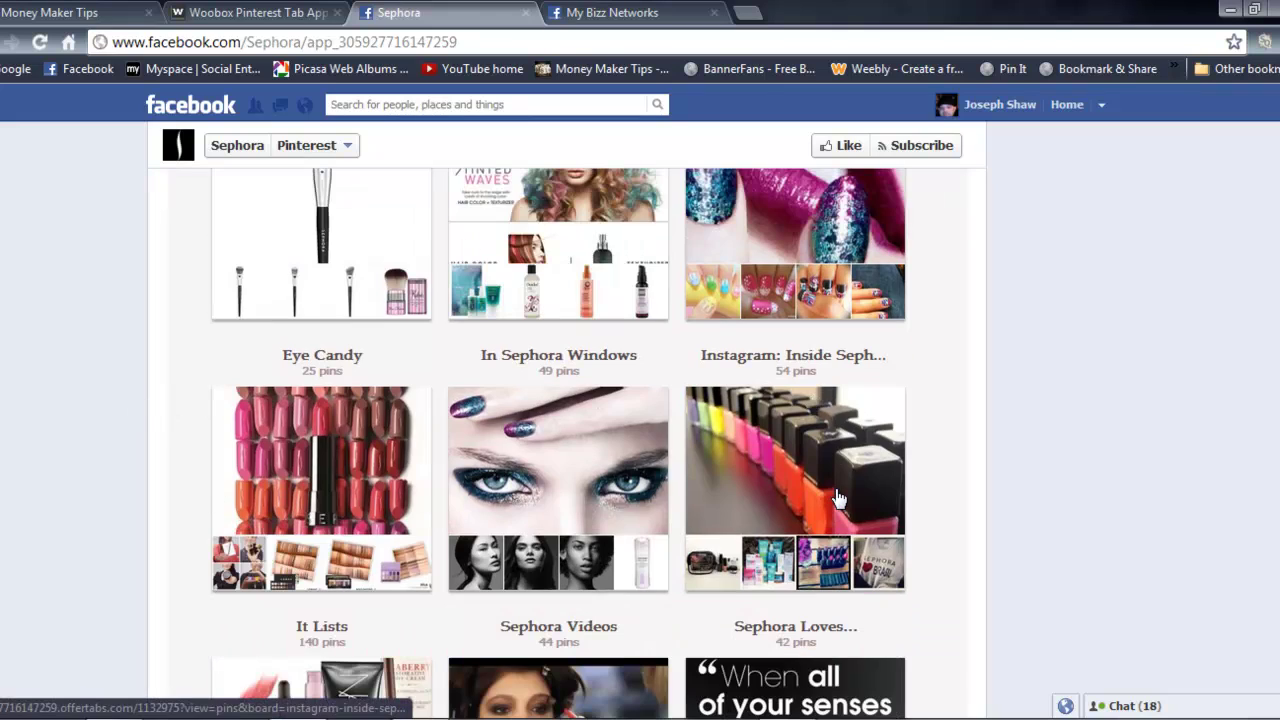
{"action": "scroll", "coordinate": [815, 498], "scroll_direction": "down", "scroll_amount": 4}
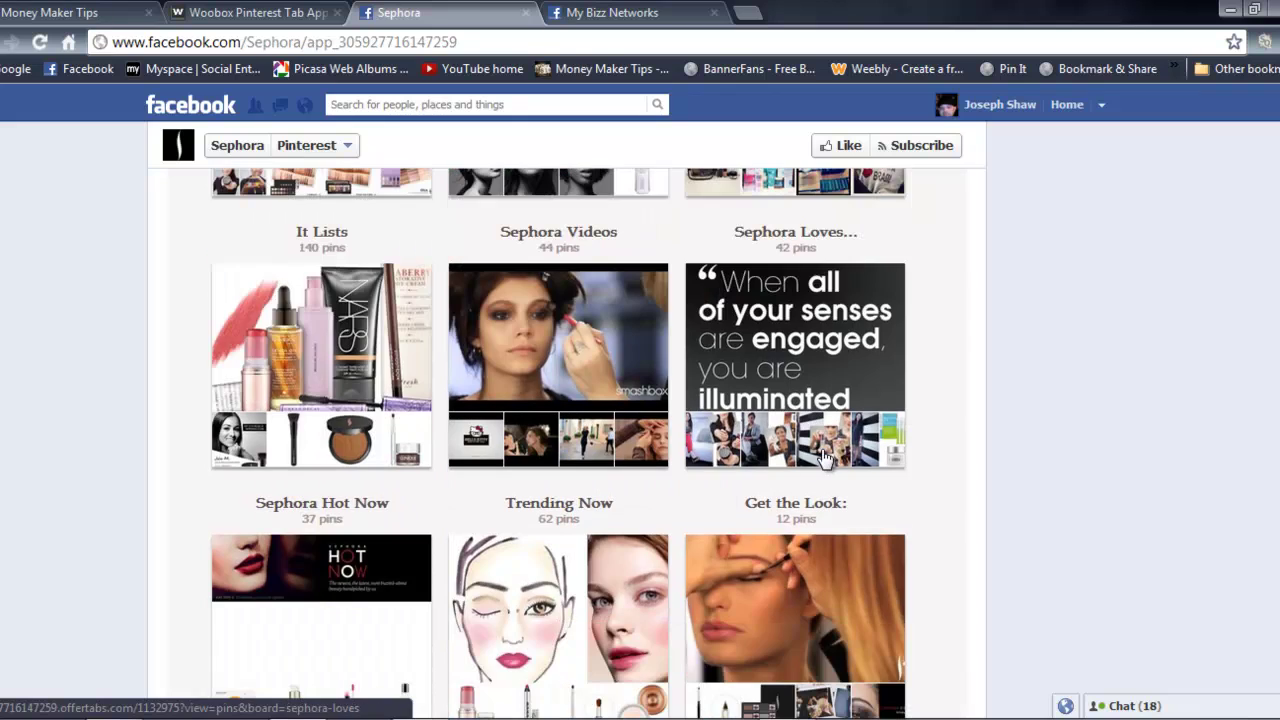
Browse the rest of Sephora's boards, then return to the Woobox Pinterest page
{"action": "scroll", "coordinate": [824, 462], "scroll_direction": "down", "scroll_amount": 2}
{"action": "scroll", "coordinate": [400, 491], "scroll_direction": "down", "scroll_amount": 2}
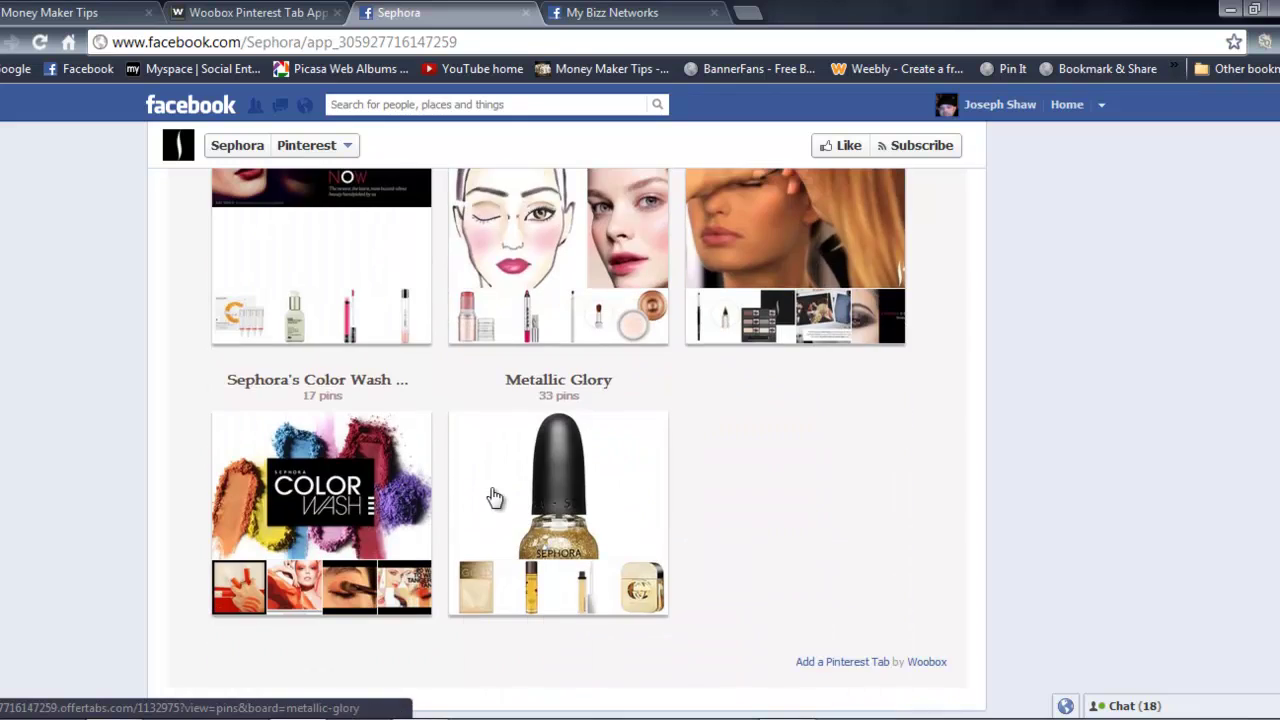
{"action": "scroll", "coordinate": [499, 497], "scroll_direction": "up", "scroll_amount": 10}
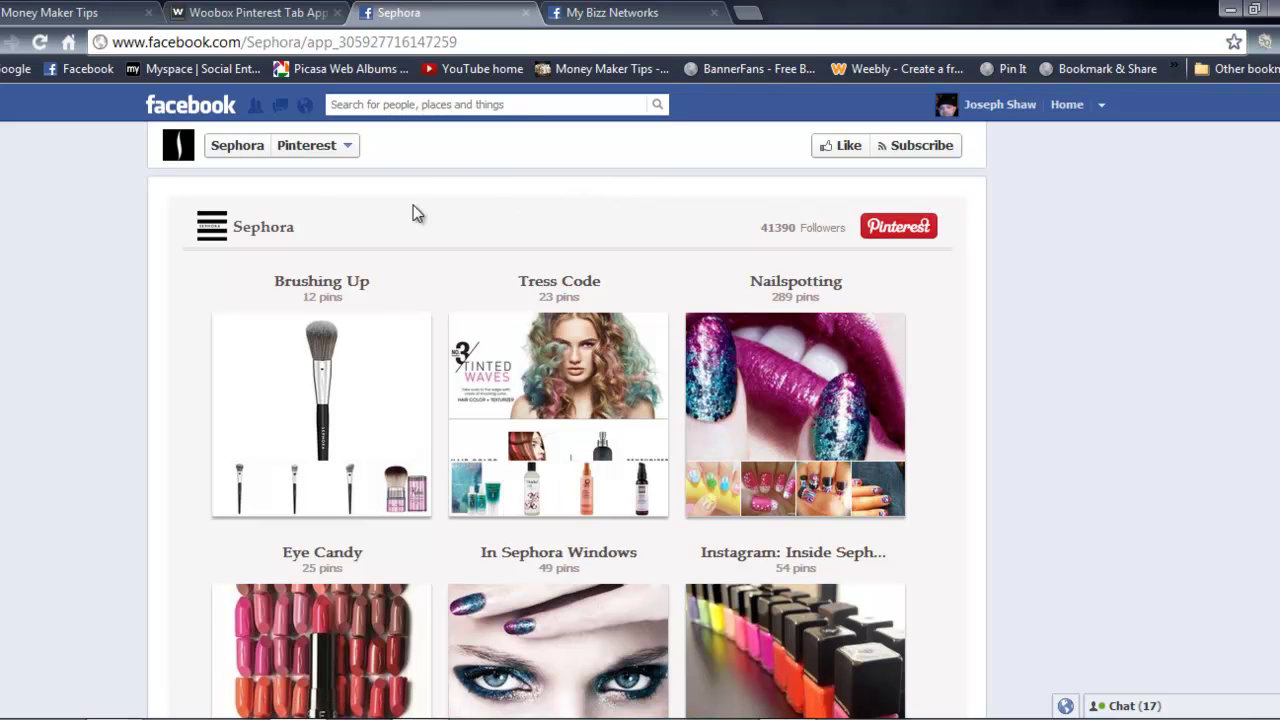
{"action": "scroll", "coordinate": [250, 455], "scroll_direction": "down", "scroll_amount": 2}
{"action": "scroll", "coordinate": [250, 452], "scroll_direction": "down", "scroll_amount": 7}
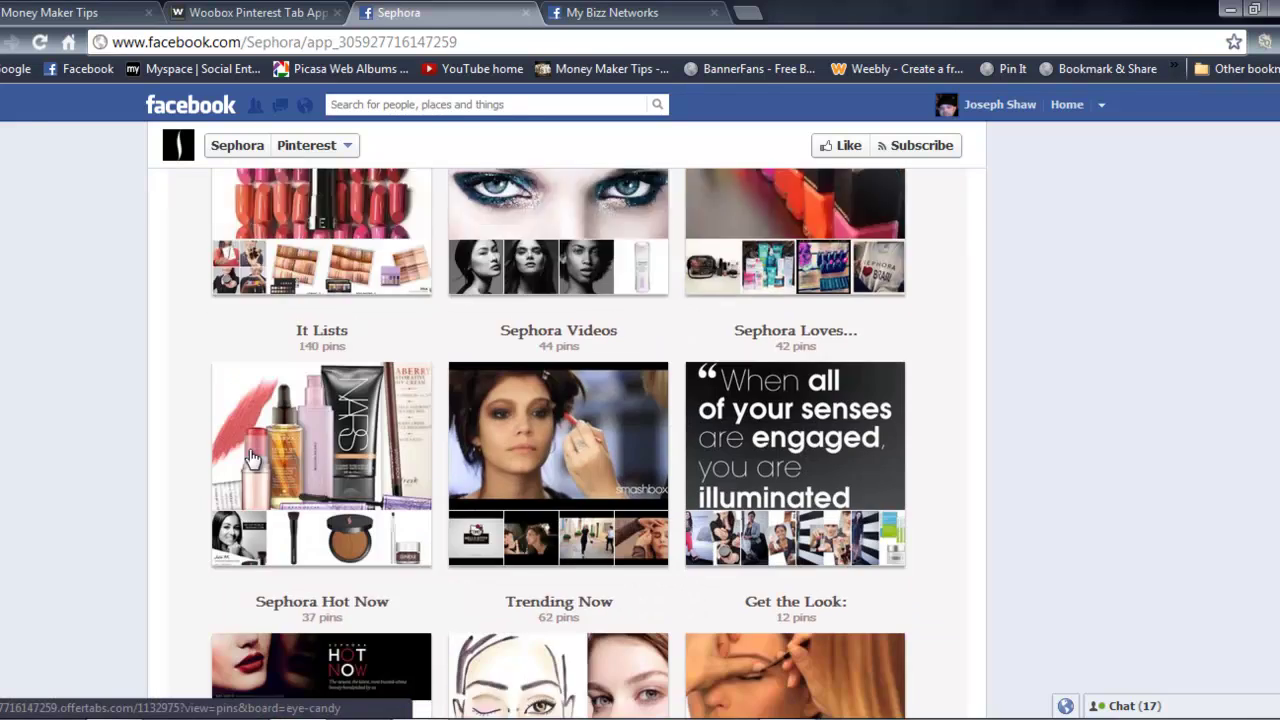
{"action": "scroll", "coordinate": [250, 452], "scroll_direction": "up", "scroll_amount": 6}
{"action": "scroll", "coordinate": [249, 450], "scroll_direction": "up", "scroll_amount": 2}
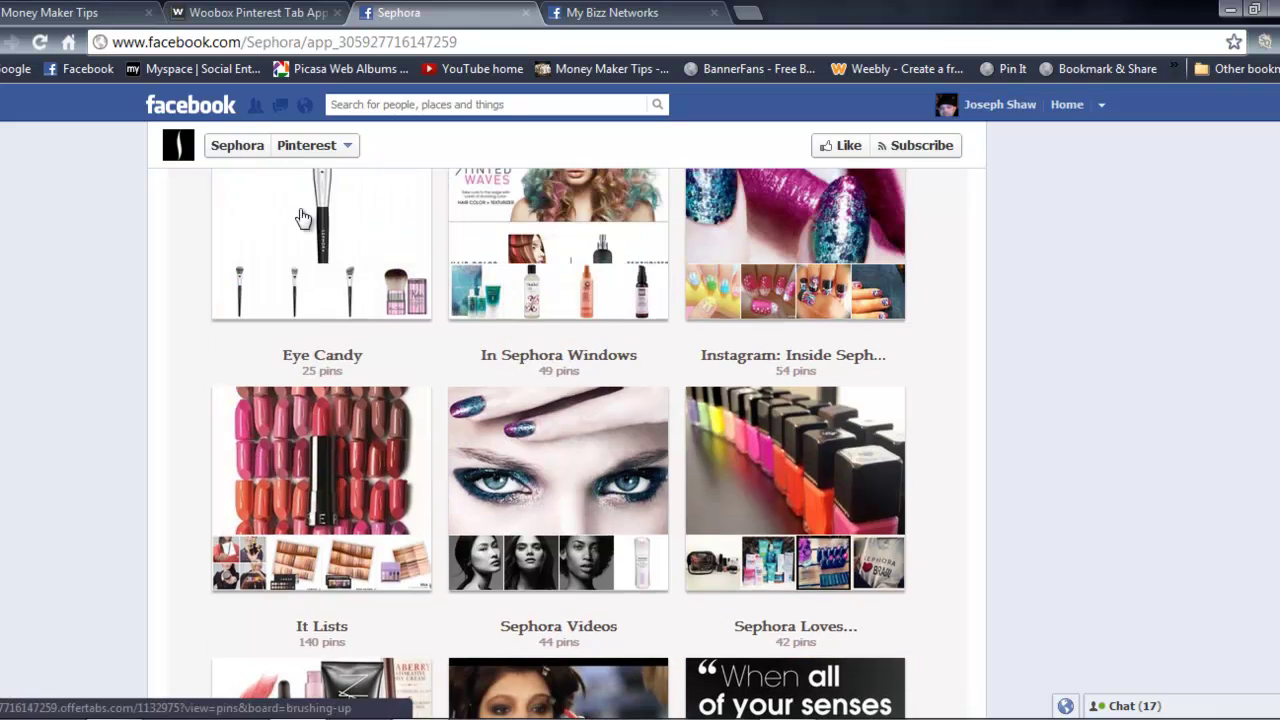
{"action": "left_click", "coordinate": [300, 13]}
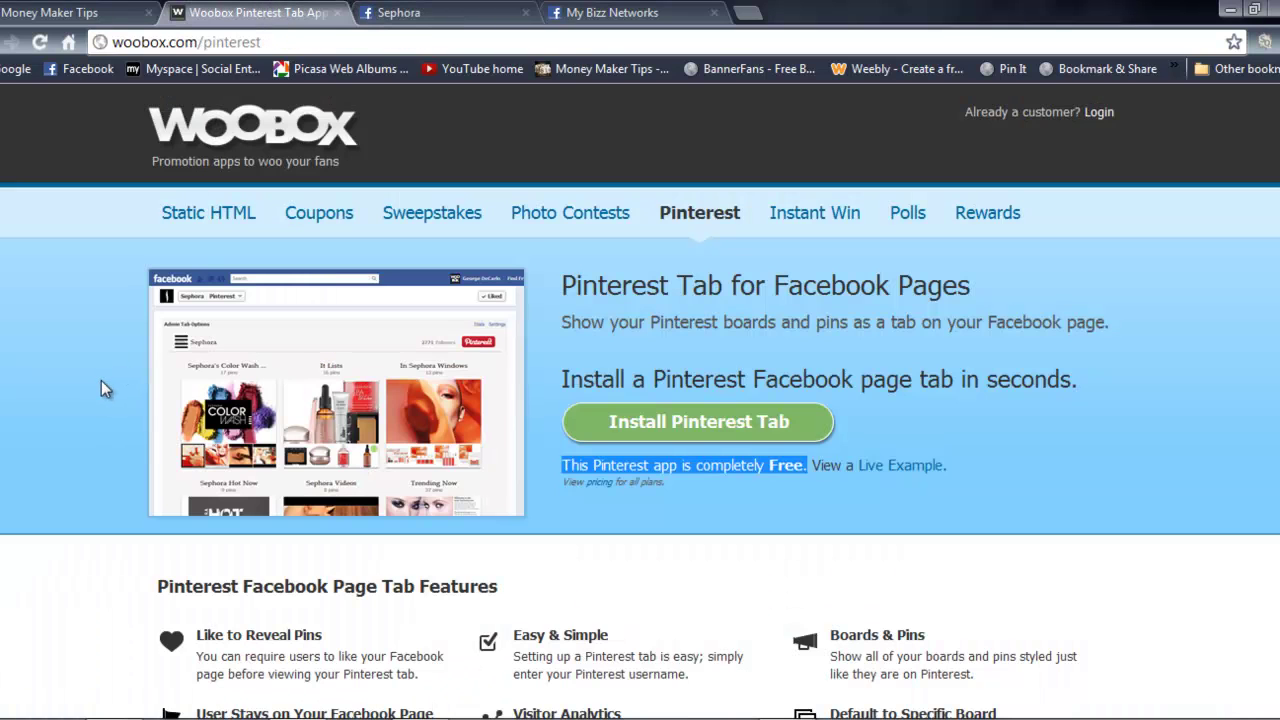